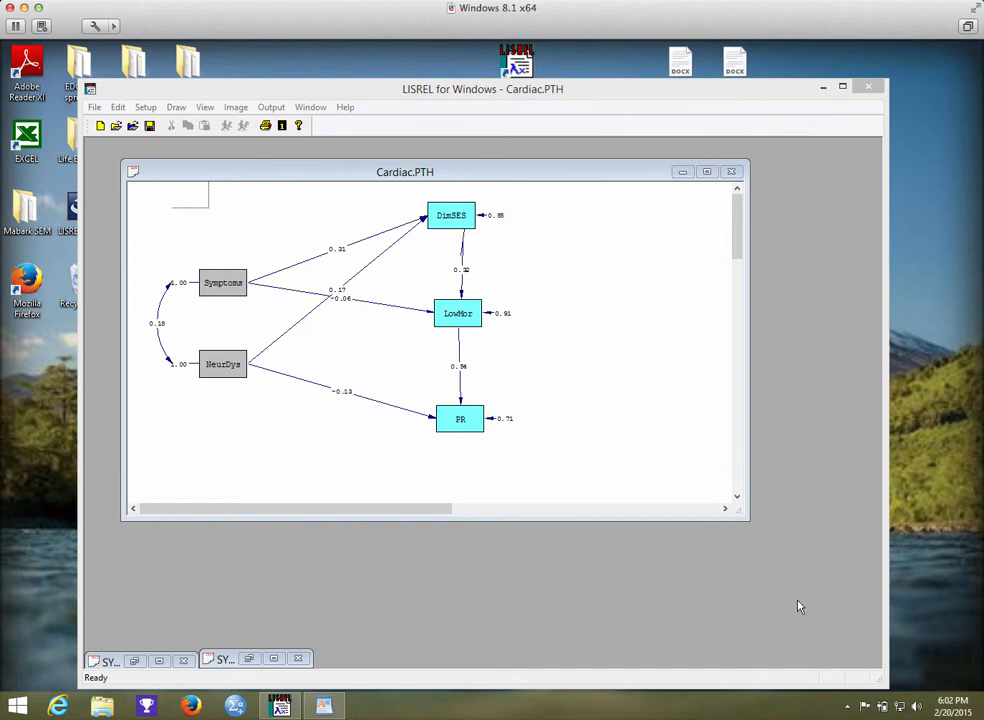
Close the Cardiac.PTH path diagram and save its changes.
left_click(733, 173)
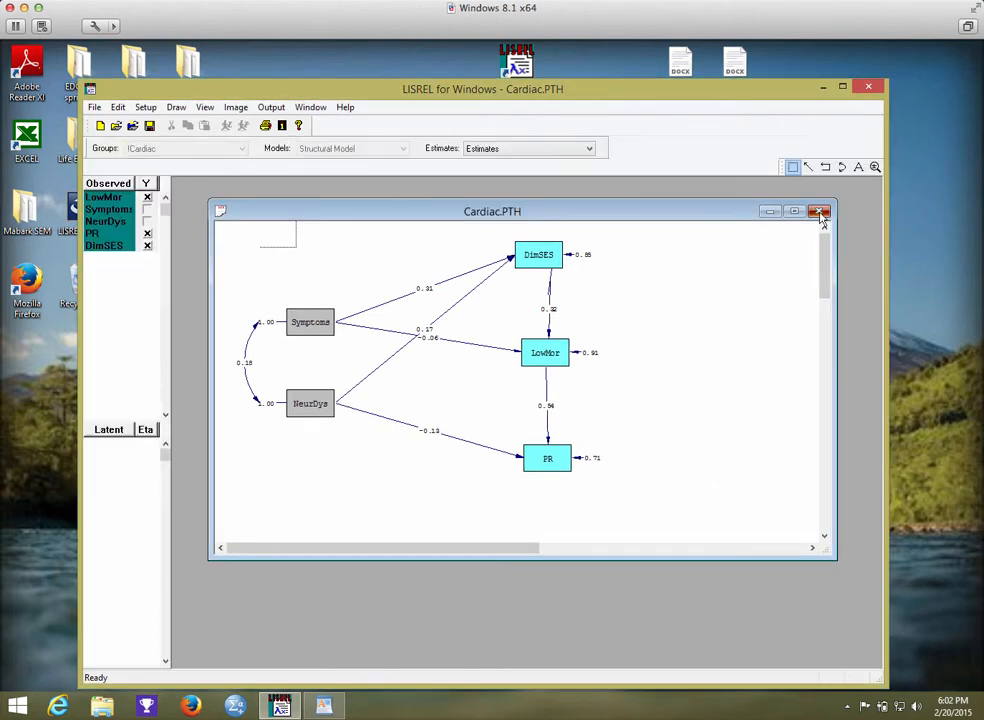
left_click(819, 213)
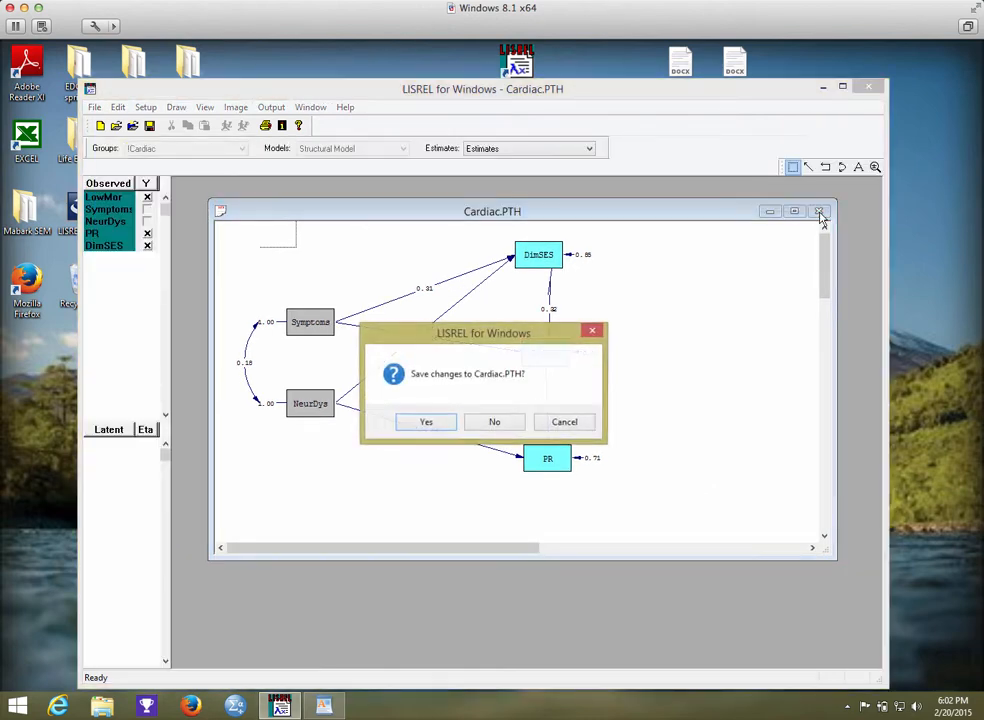
left_click(449, 423)
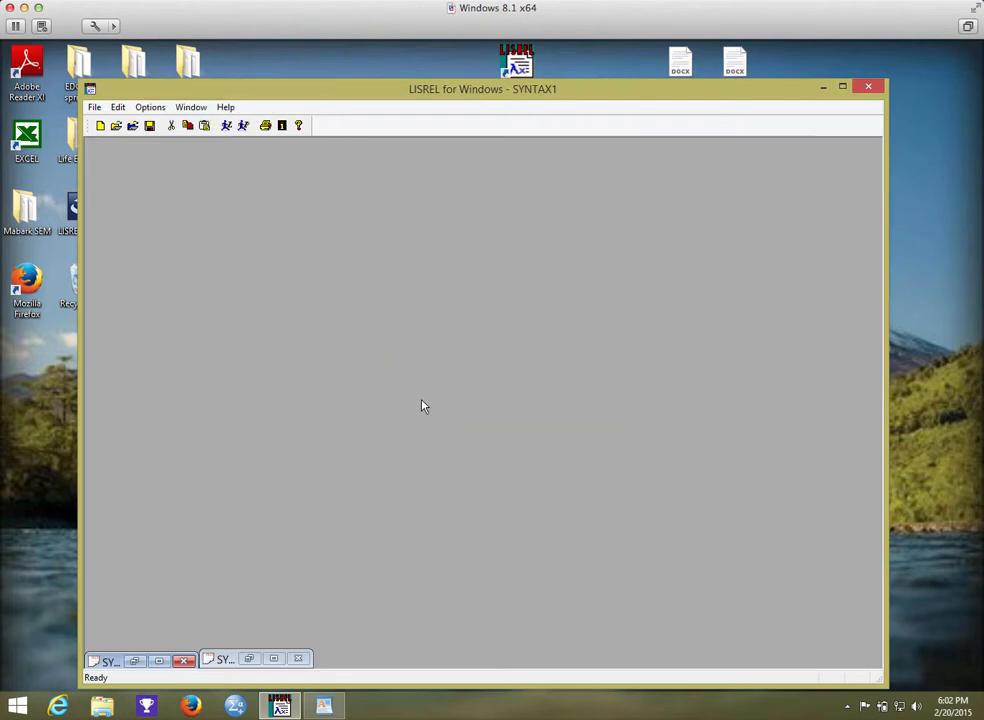
Create a blank Syntax Only document and close it again without entering any syntax.
left_click(94, 108)
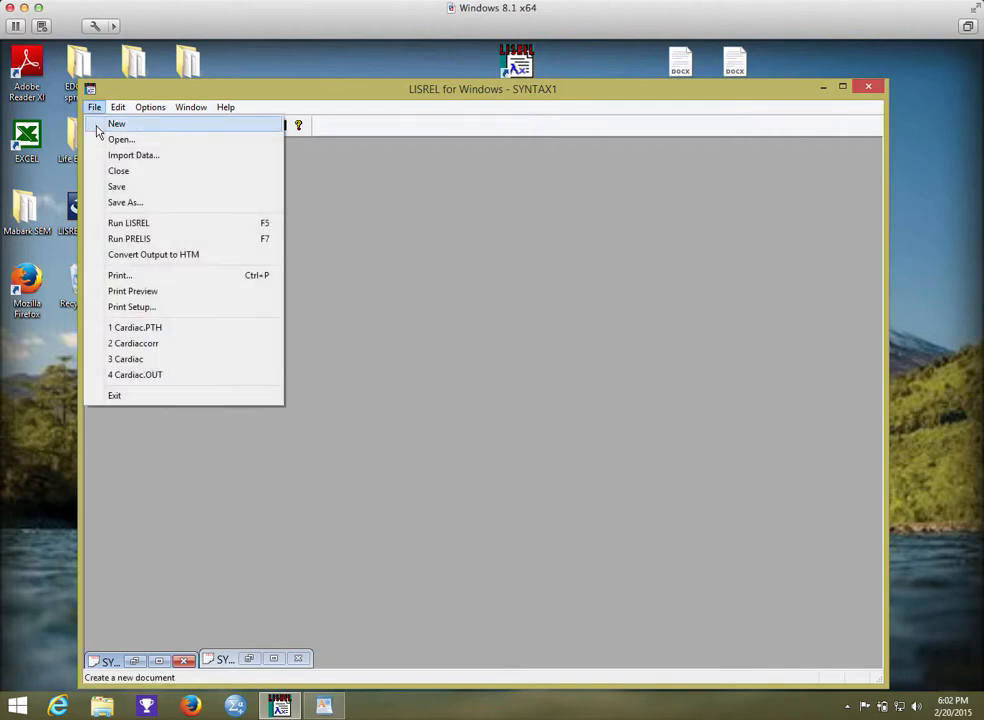
left_click(97, 127)
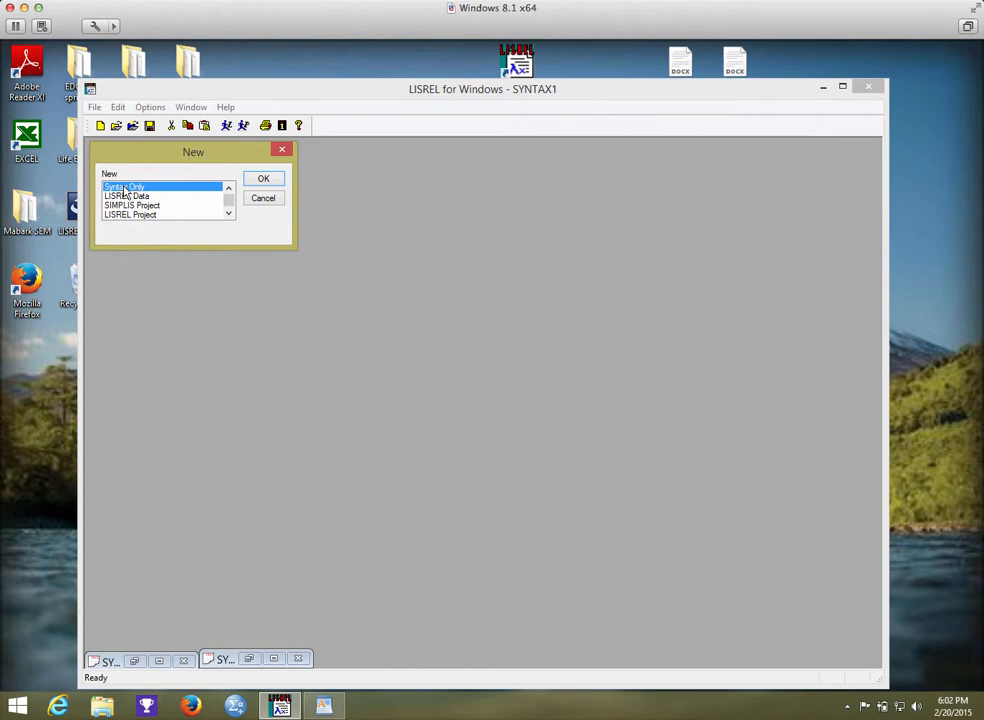
left_click(263, 181)
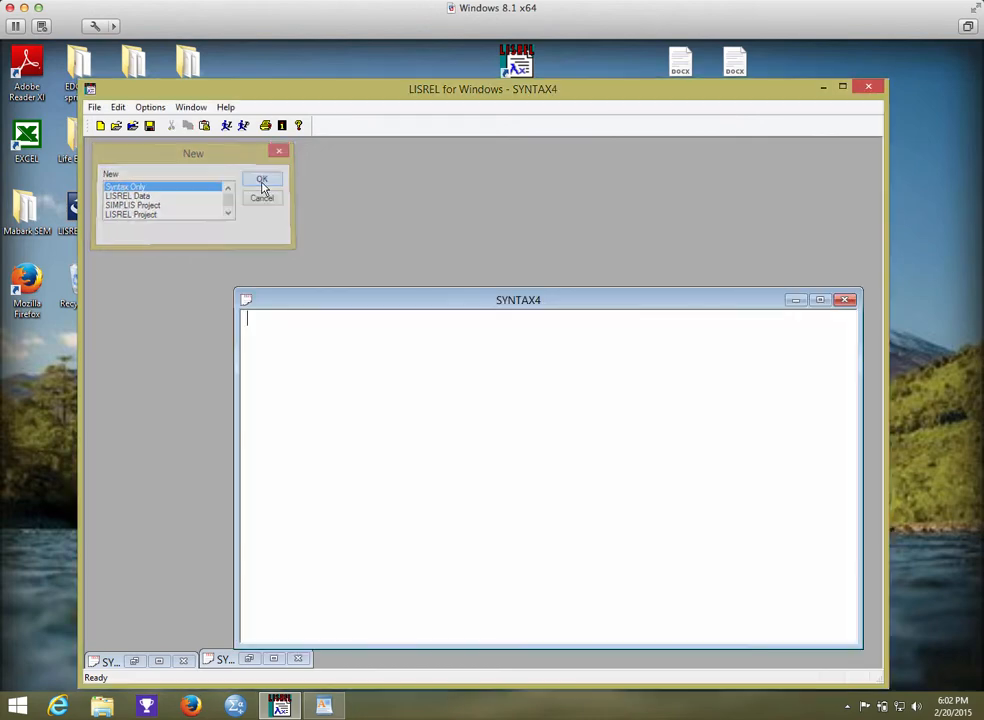
left_click_drag(351, 300, 271, 173)
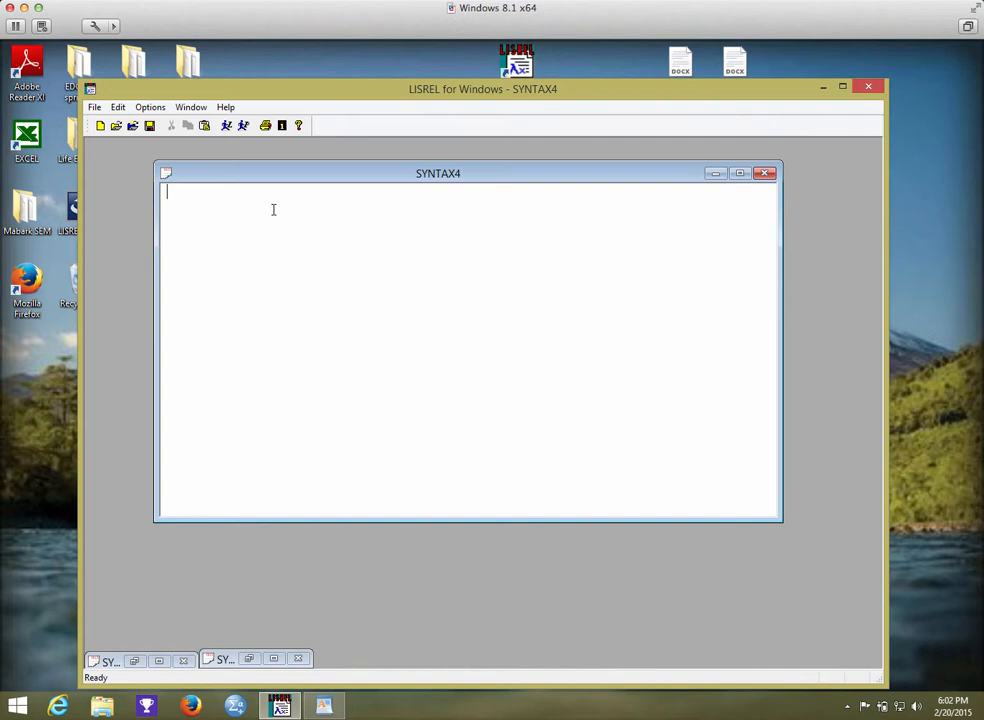
left_click(760, 175)
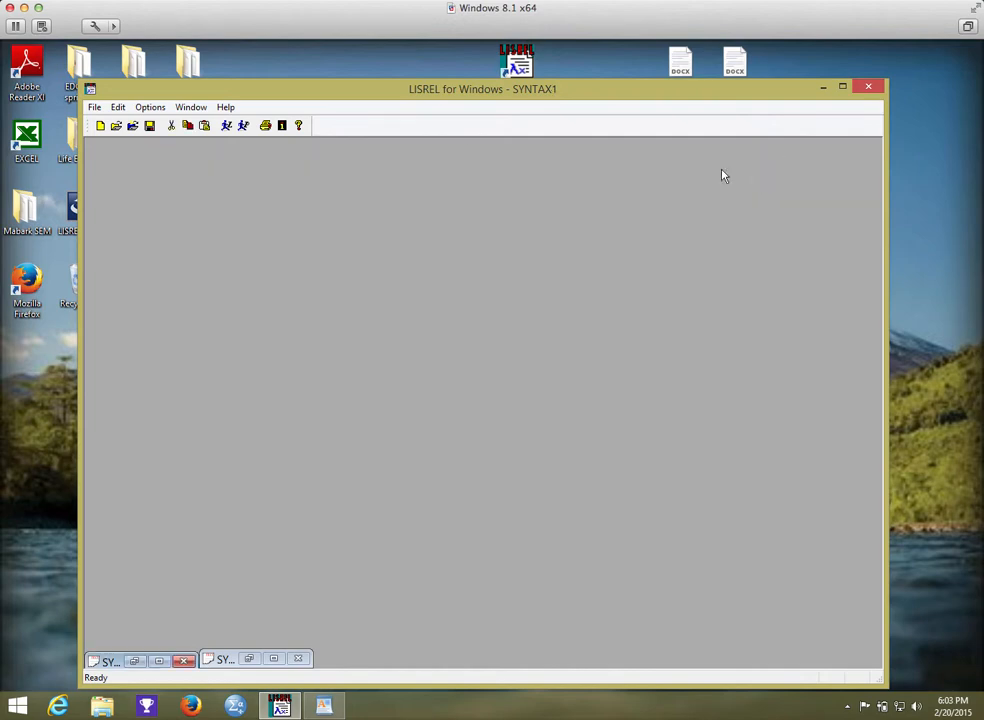
Open the Cardiaccorr syntax file from the Cardiac folder and place its window so that all the syntax is readable.
left_click(95, 107)
left_click(115, 140)
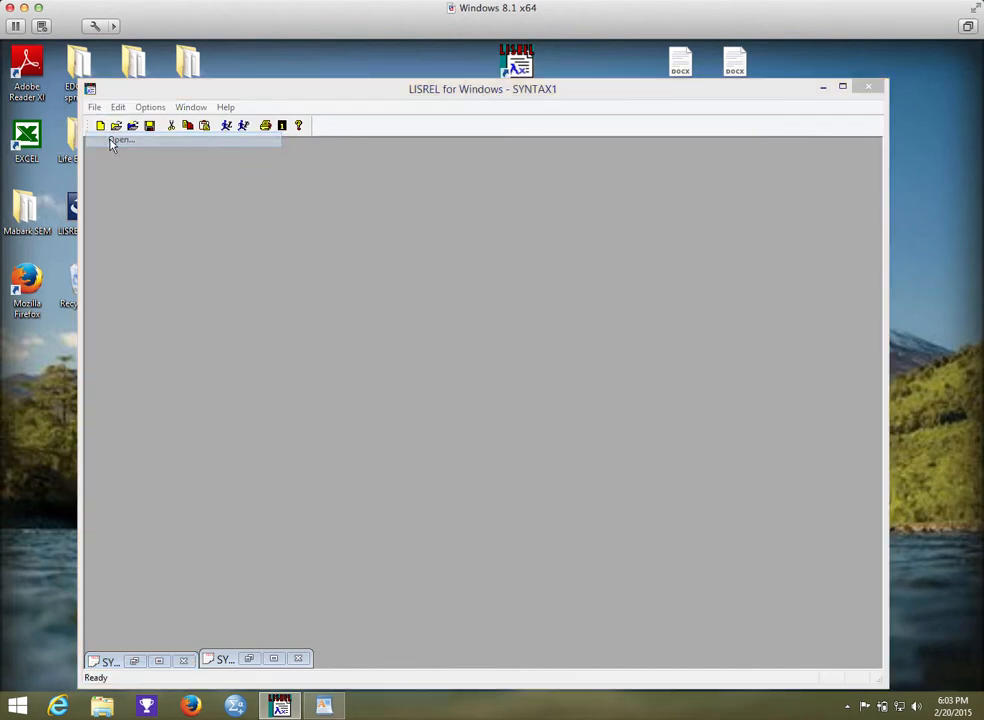
left_click_drag(336, 206, 336, 162)
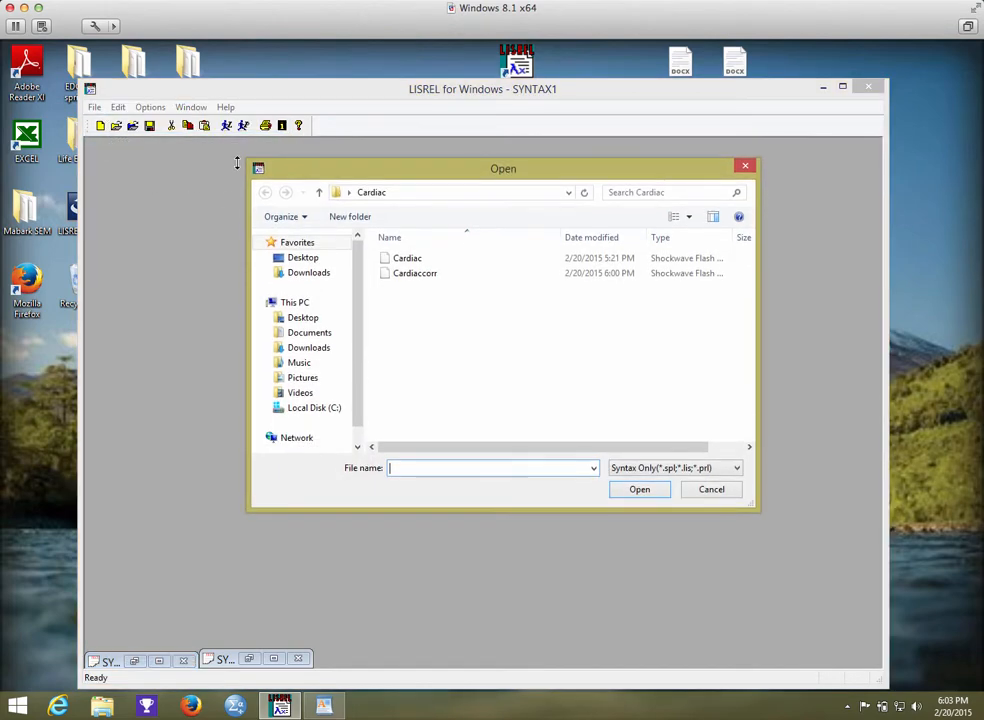
left_click(392, 274)
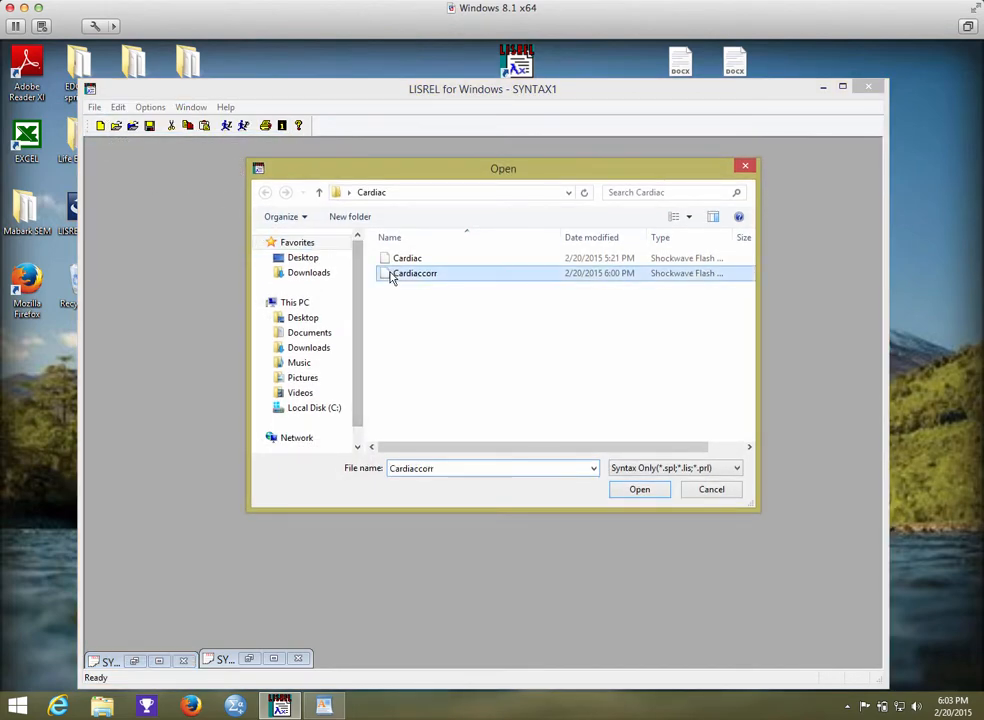
left_click(639, 489)
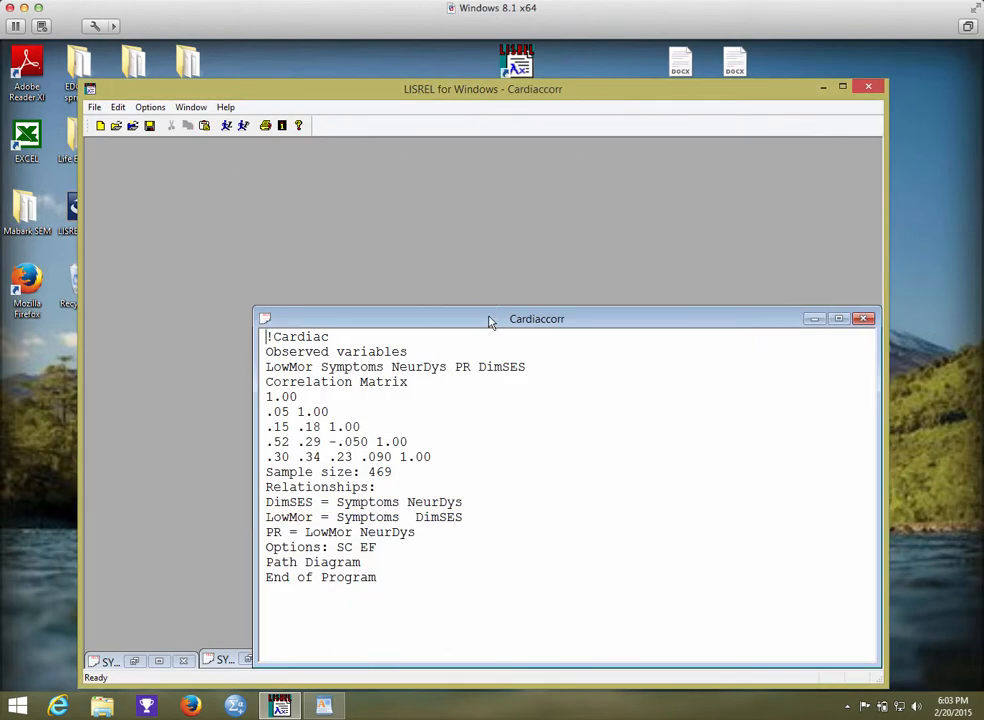
left_click_drag(490, 320, 375, 190)
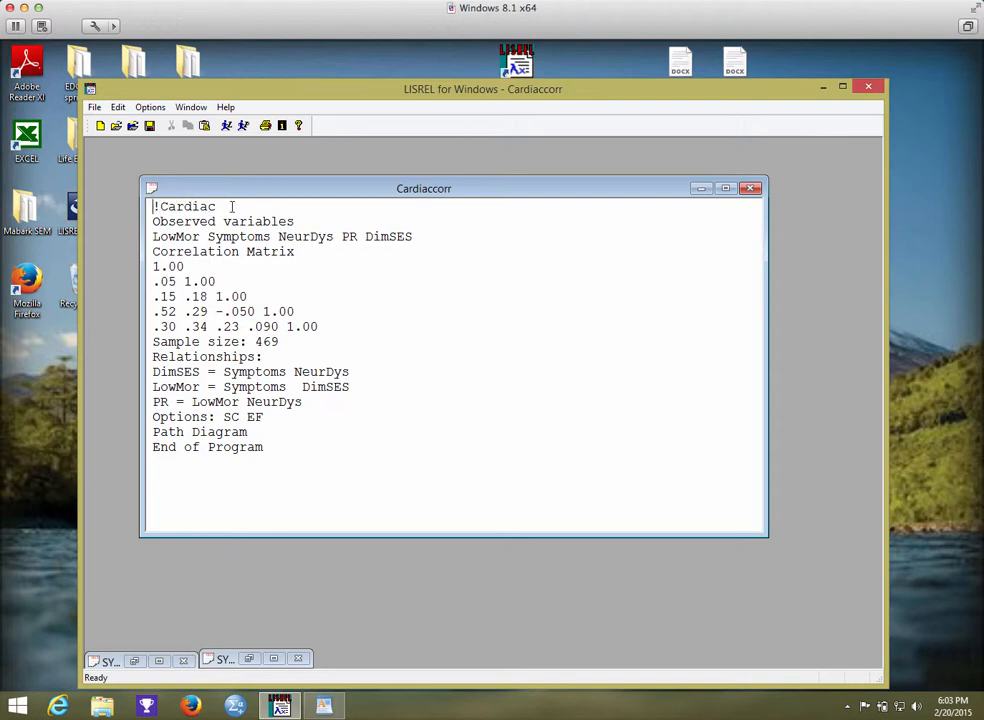
left_click(231, 206)
left_click_drag(293, 191, 257, 181)
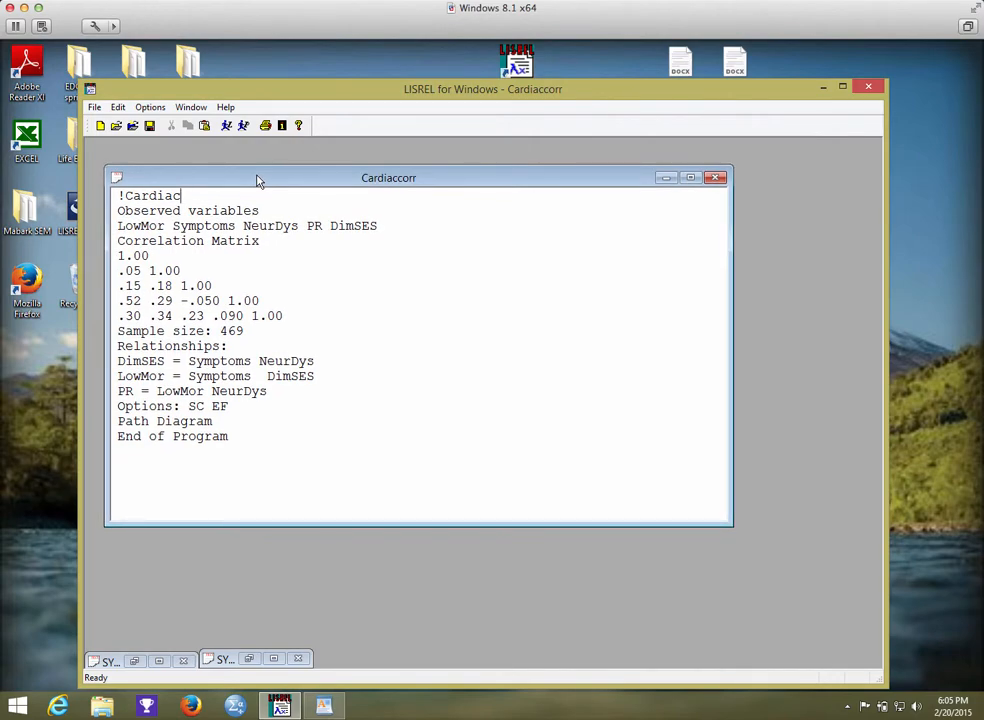
Open the Cardiac.PTH path diagram from the Cardiac folder and shift its window away from the syntax.
left_click(95, 107)
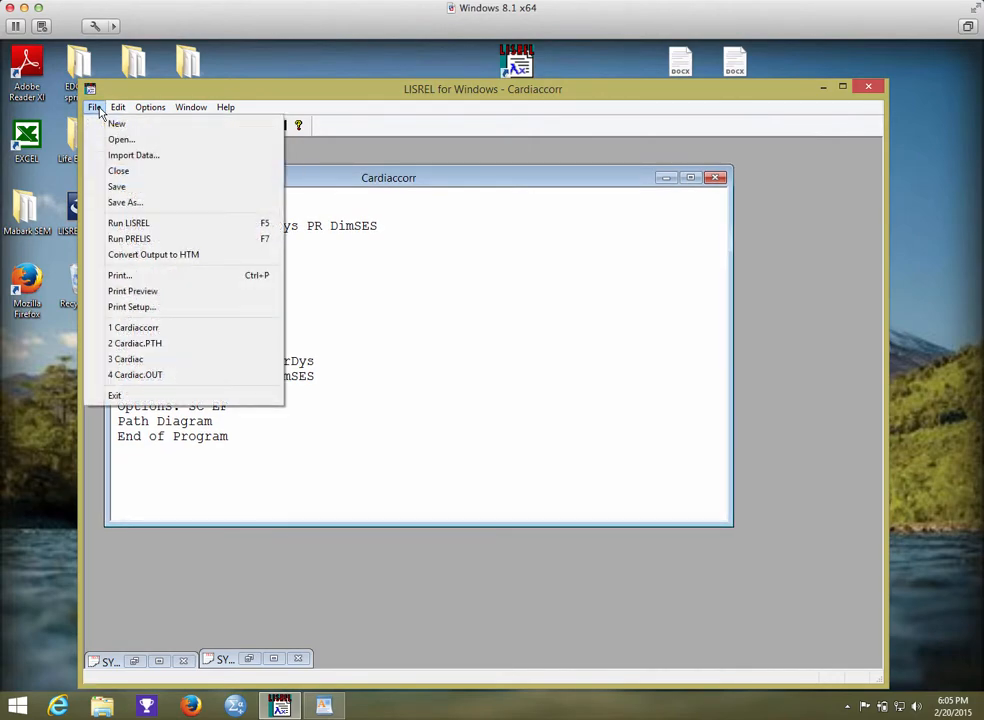
left_click(112, 140)
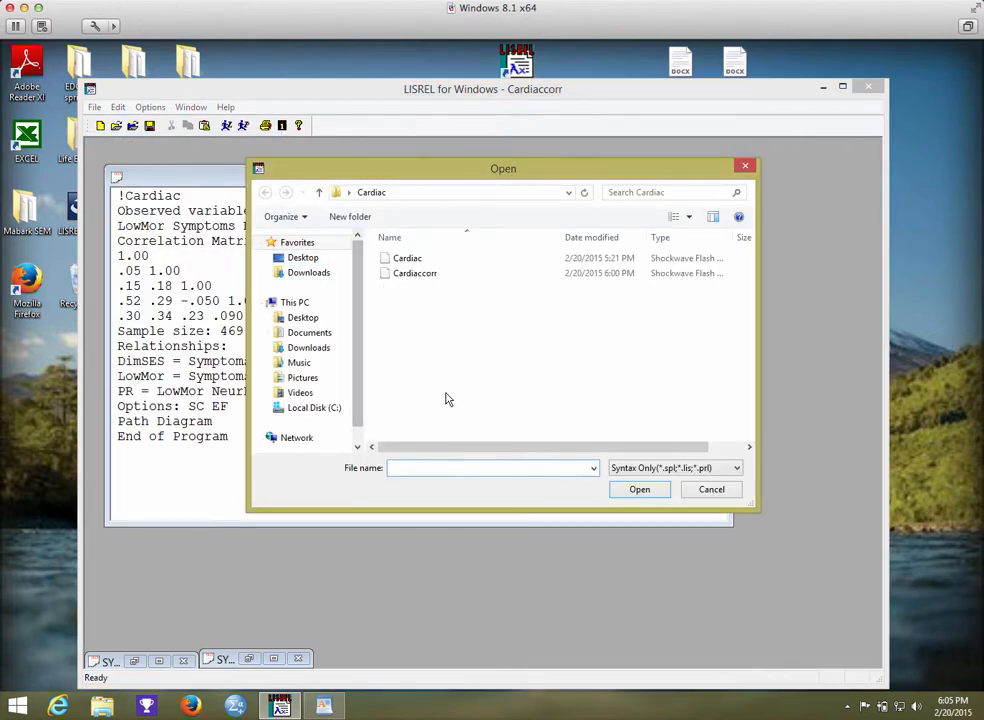
left_click(643, 468)
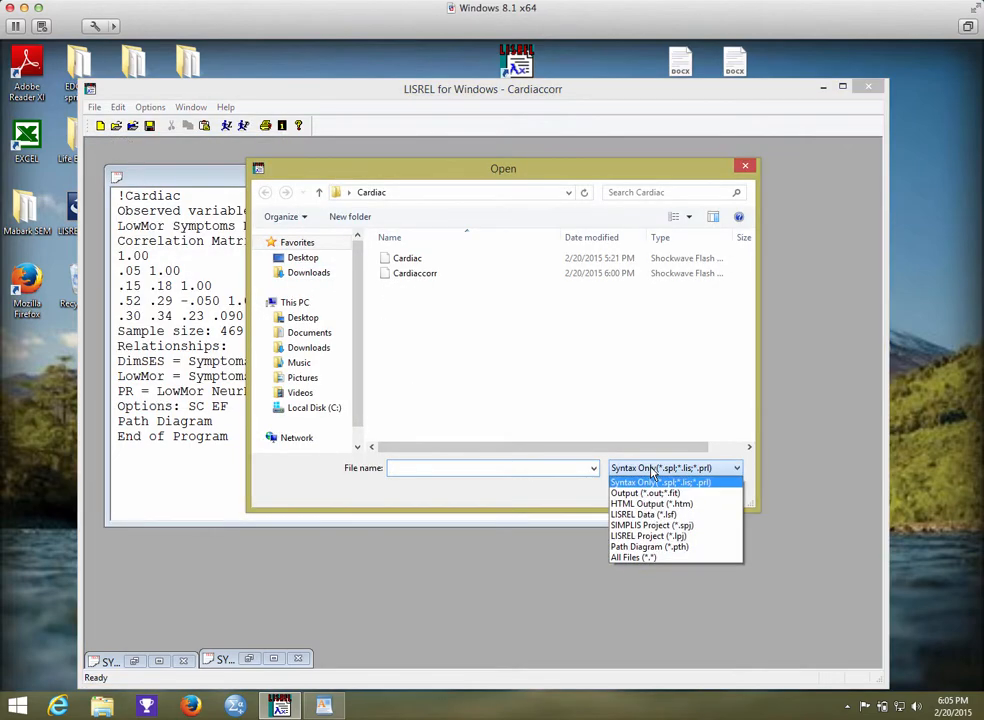
left_click(652, 547)
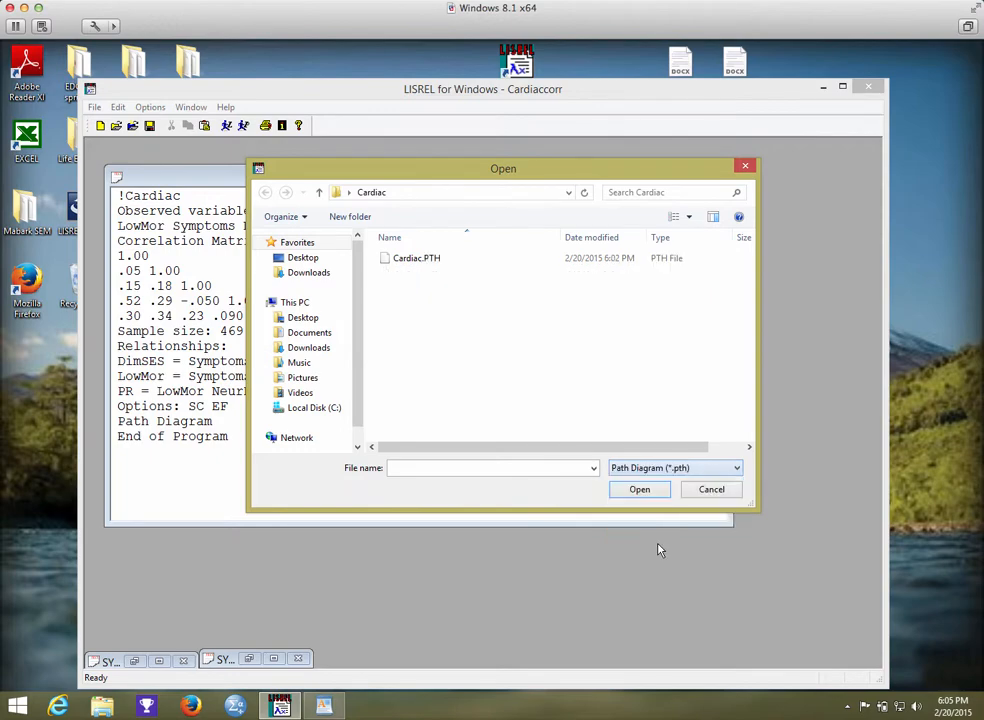
left_click(446, 260)
left_click(637, 489)
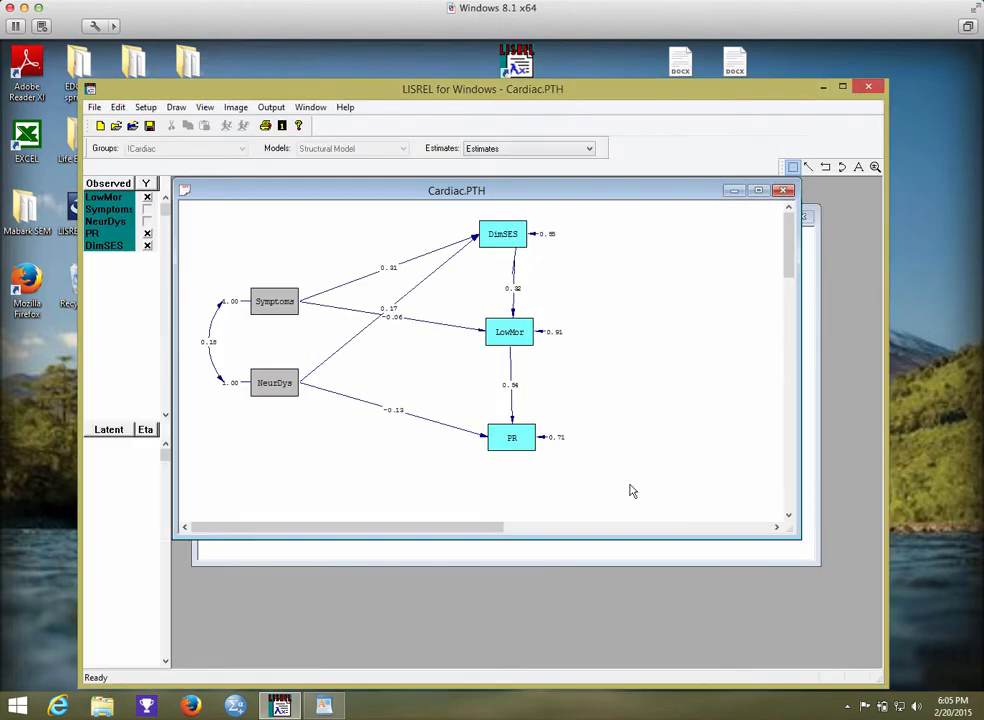
left_click_drag(328, 194, 523, 261)
Compare the DimSES, LowMor and PR relationship equations in the Cardiaccorr syntax with the matching arrows in the Cardiac.PTH path diagram.
left_click(384, 217)
left_click_drag(352, 217, 446, 336)
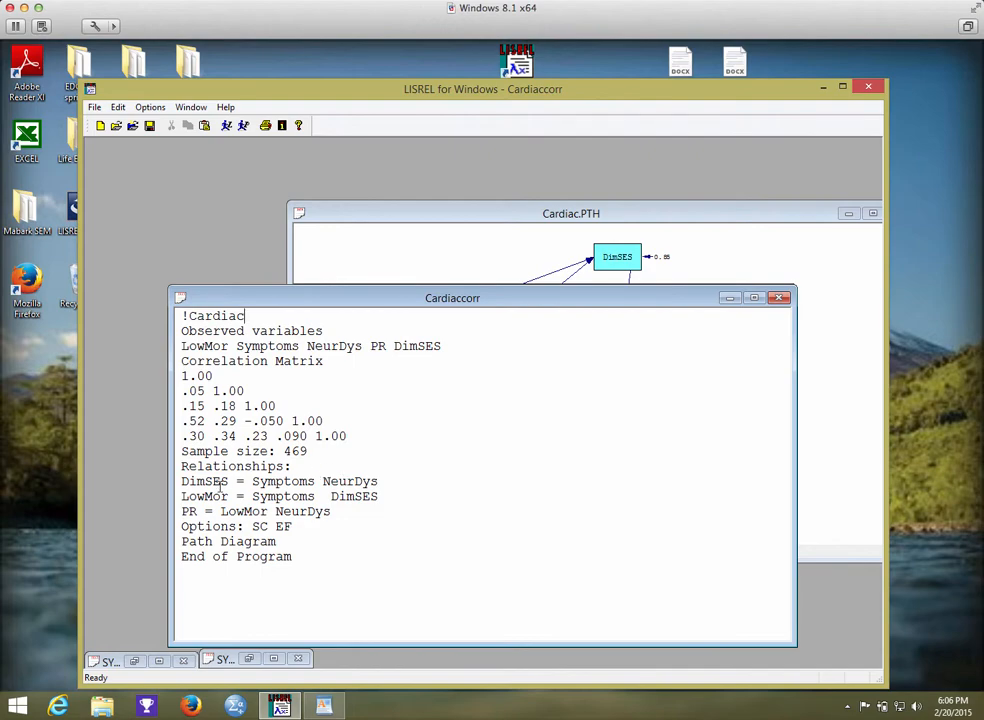
left_click(439, 216)
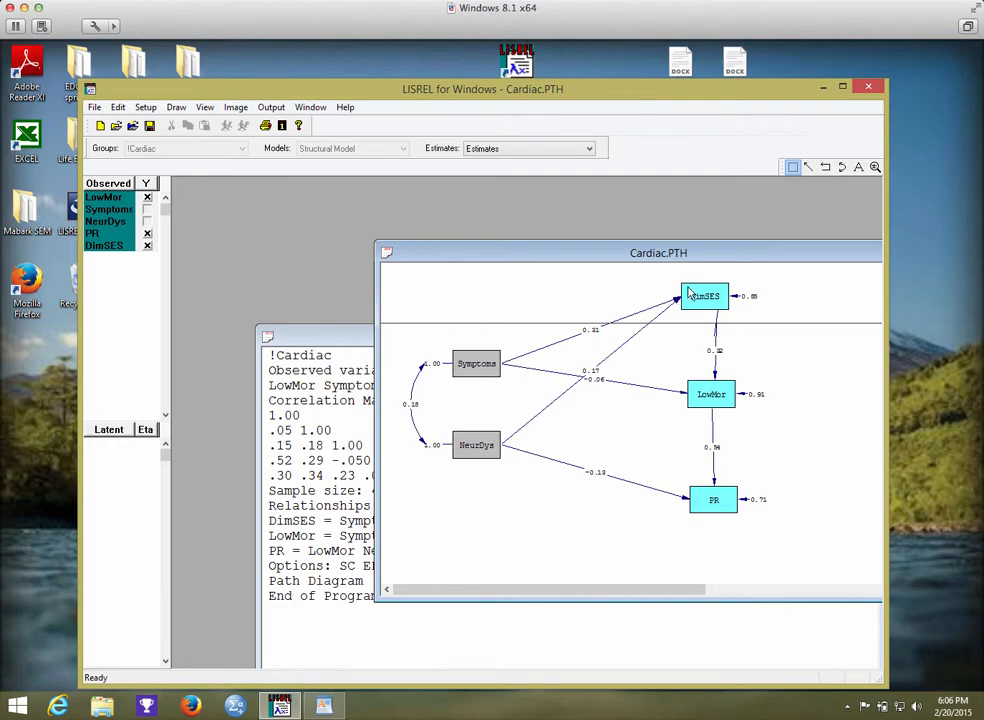
left_click(350, 345)
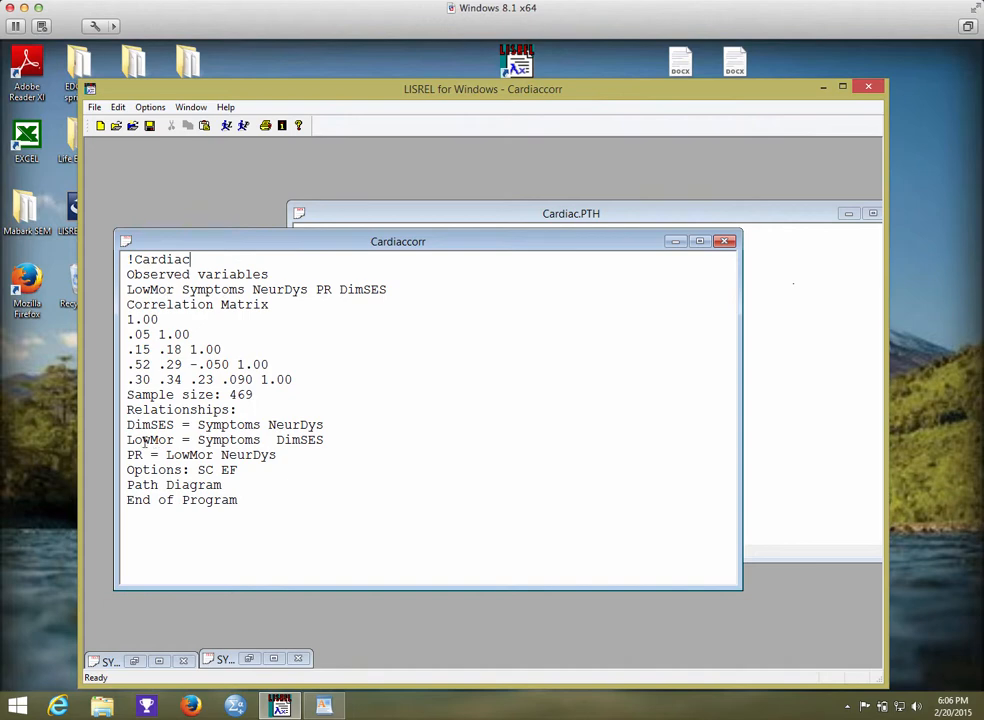
left_click(795, 467)
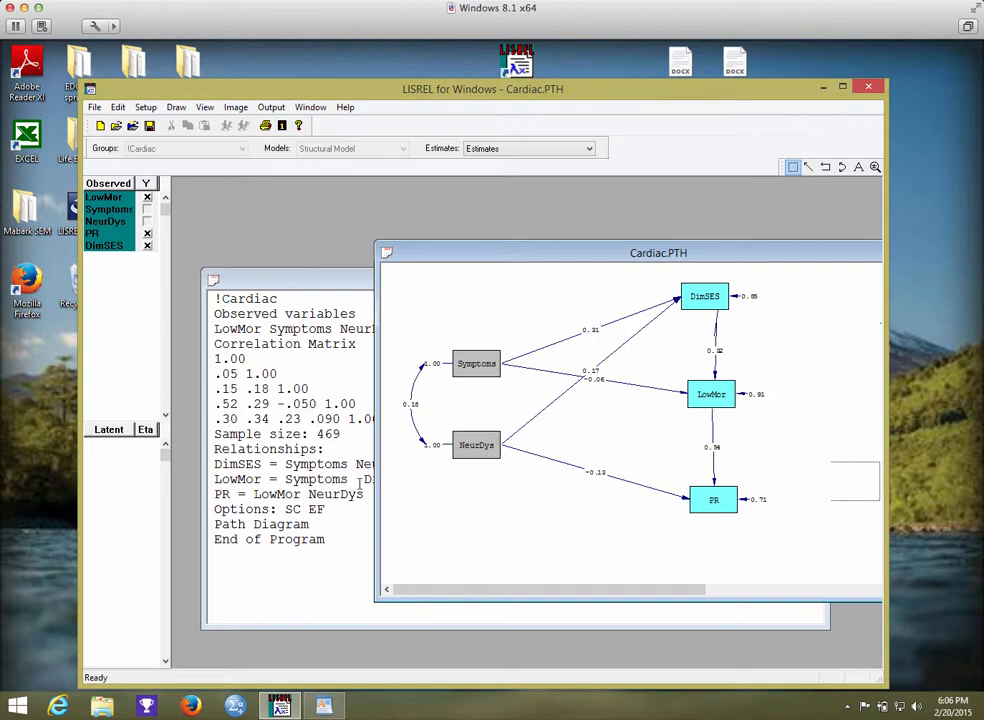
left_click_drag(459, 254, 547, 245)
left_click(795, 386)
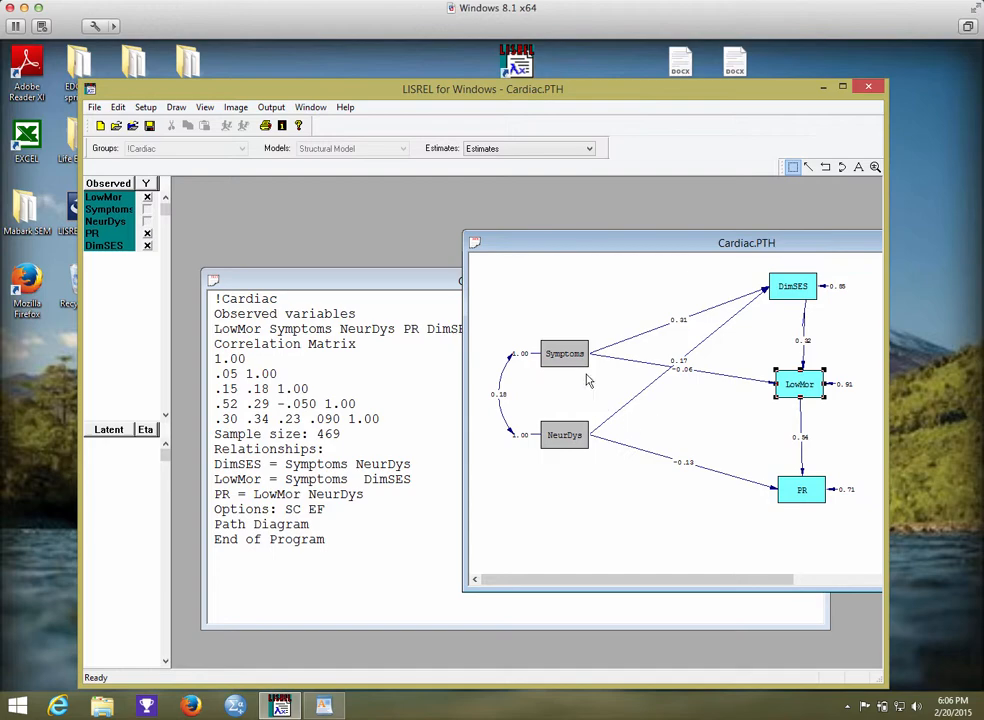
left_click(378, 494)
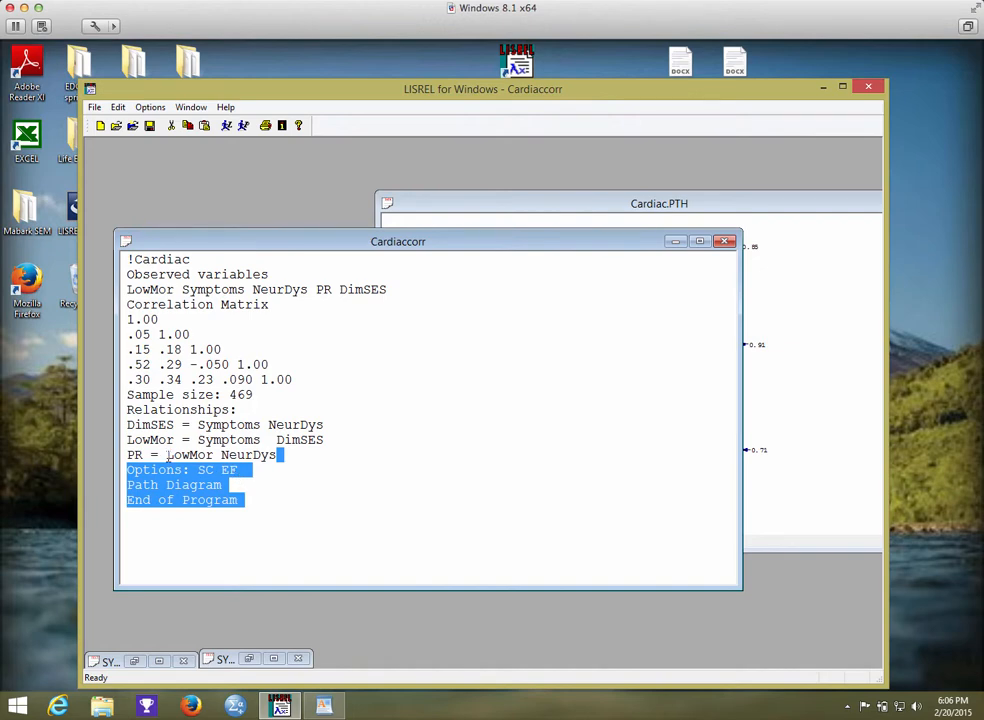
left_click(199, 469)
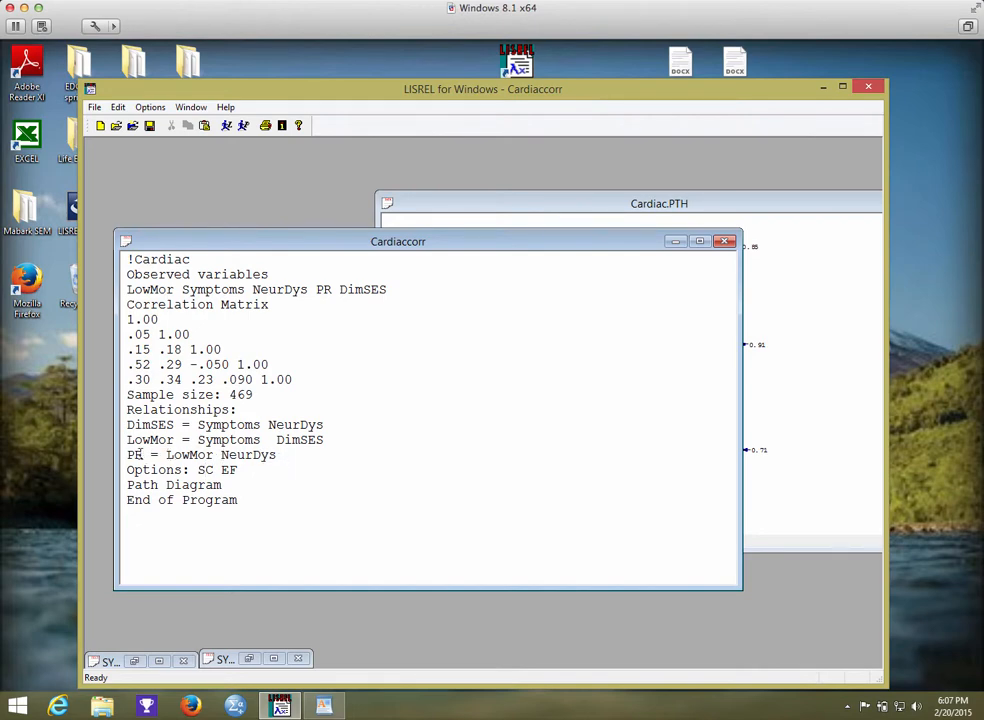
left_click(854, 507)
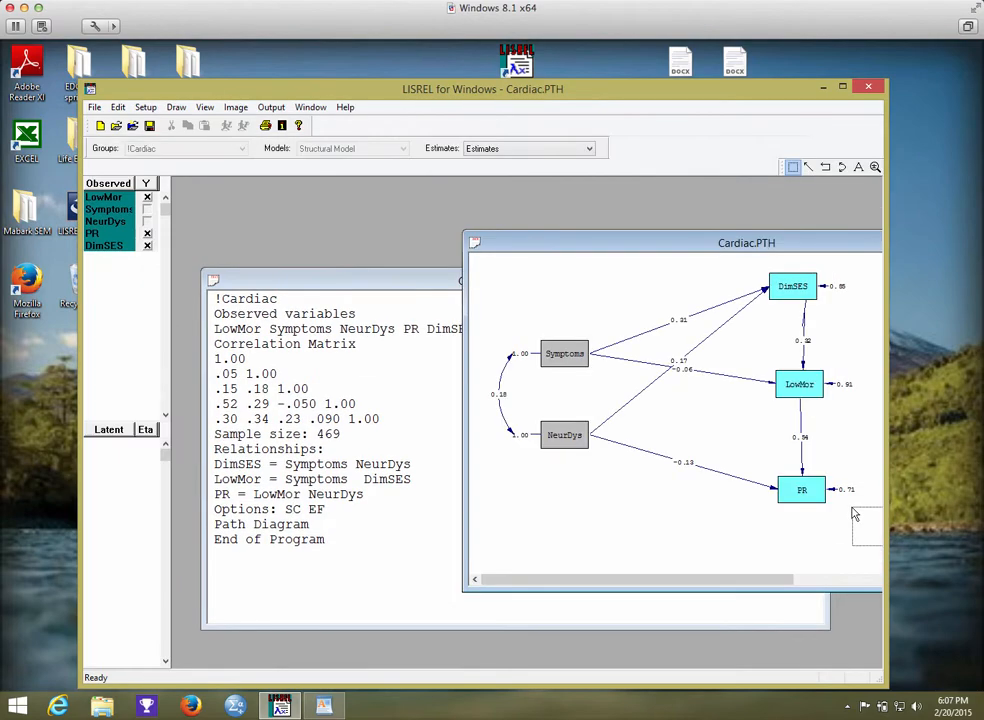
left_click_drag(679, 240, 560, 192)
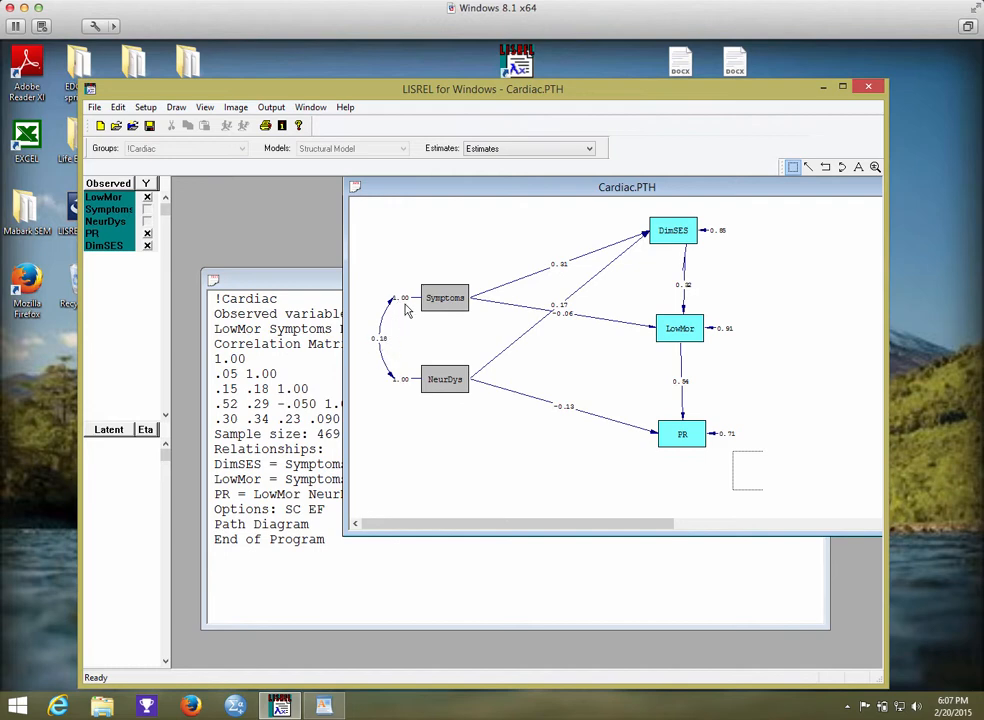
left_click(420, 551)
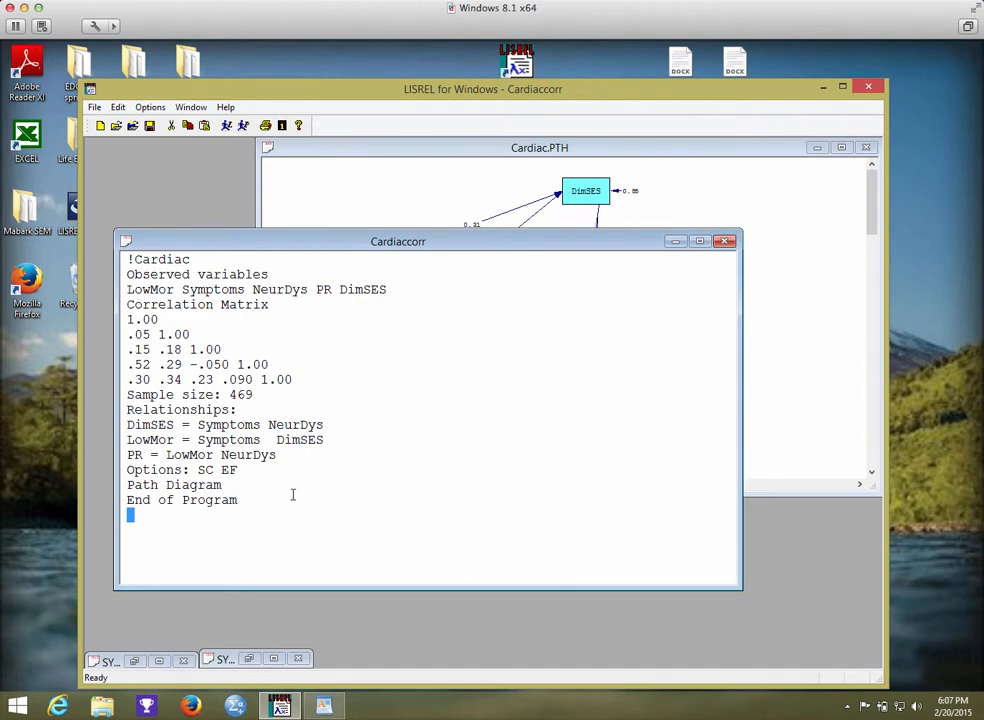
left_click_drag(262, 247, 304, 228)
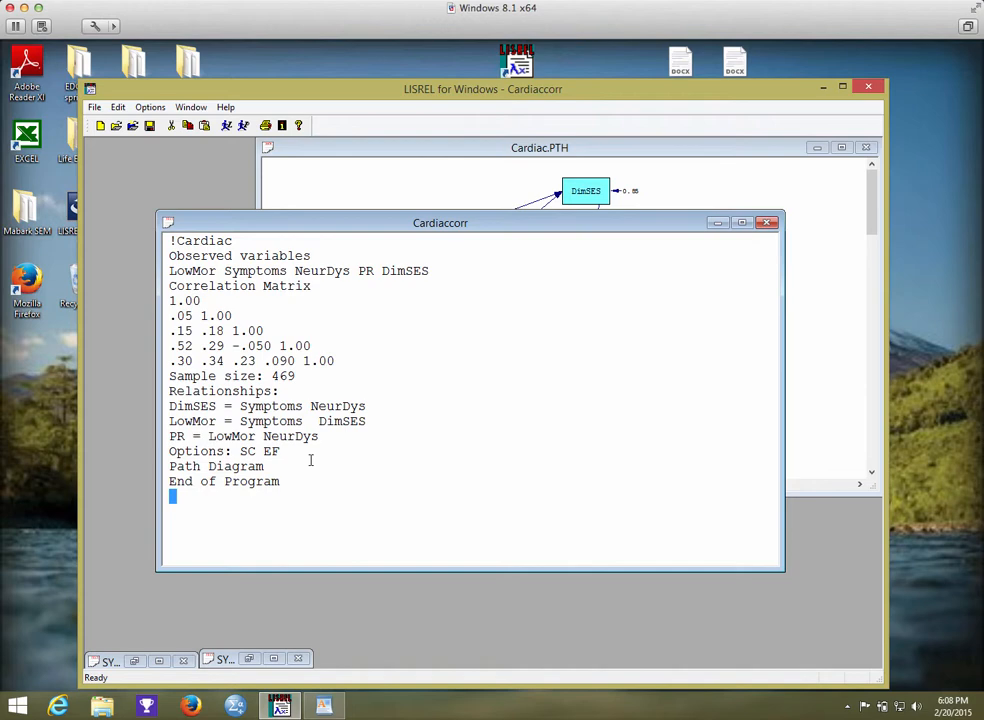
Show the Standardized Solution estimates on the Cardiac.PTH path diagram and bring the Cardiaccorr syntax back to the front.
left_click(323, 178)
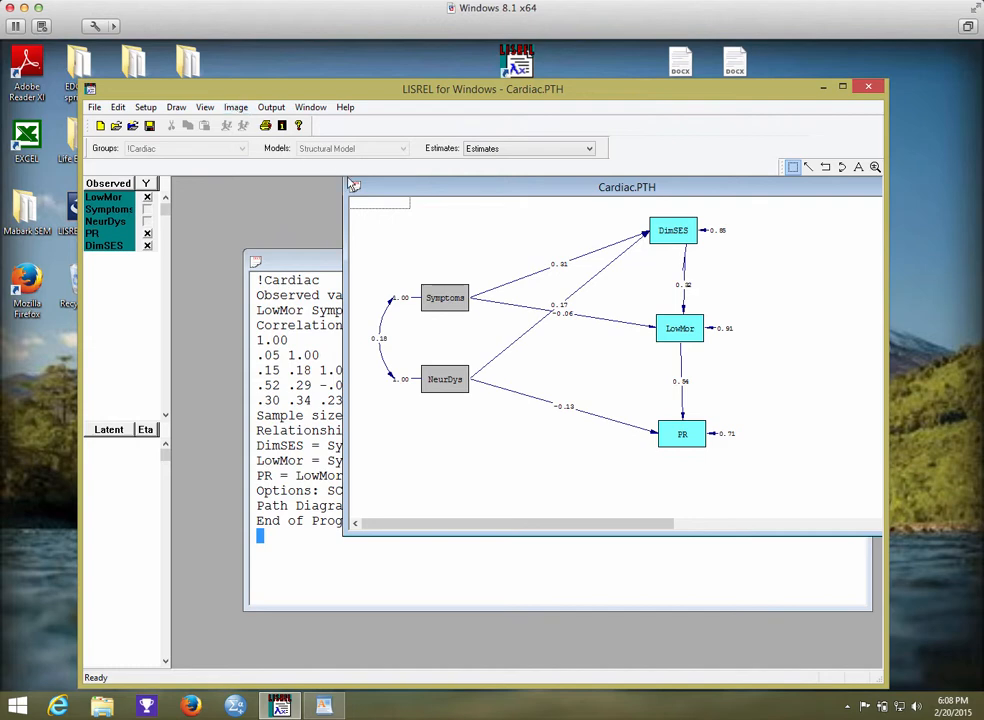
left_click(231, 110)
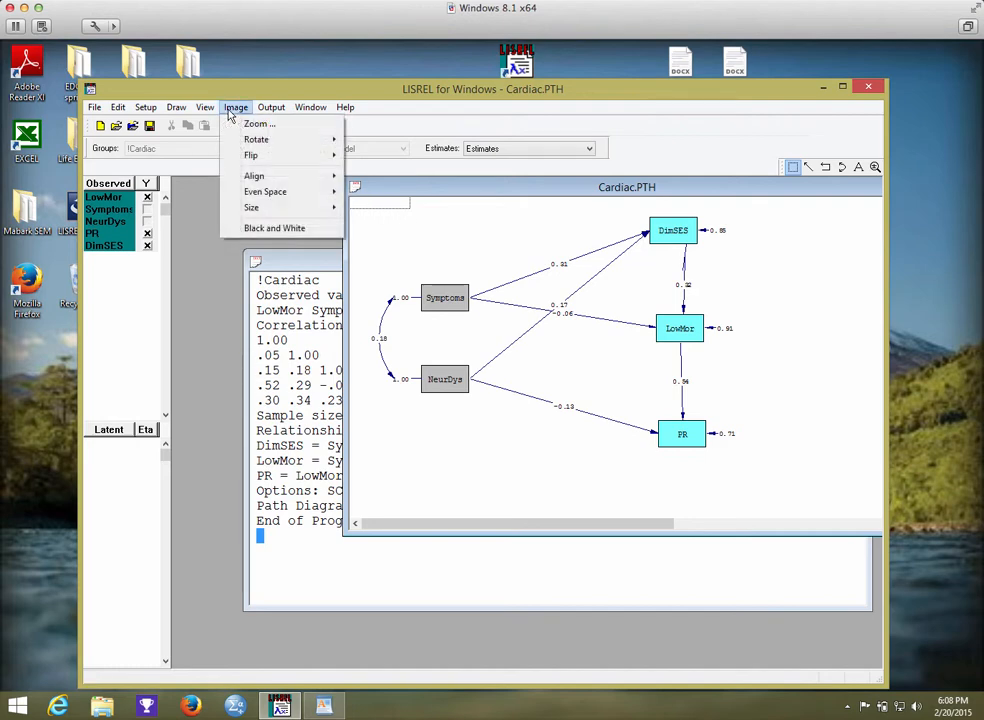
mouse_move(221, 171)
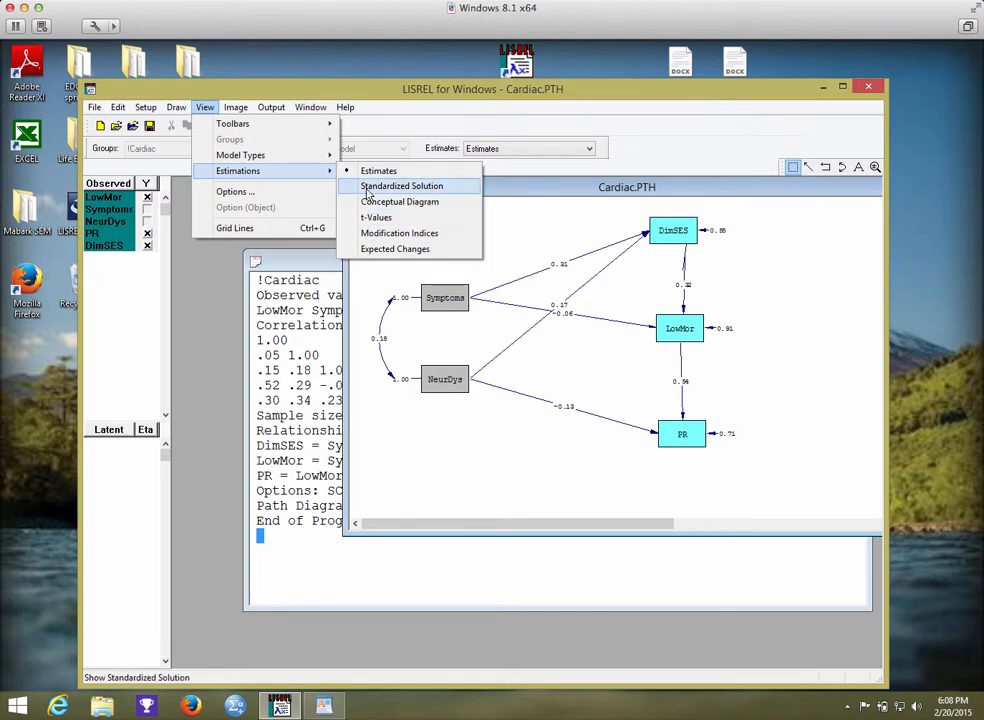
left_click(362, 186)
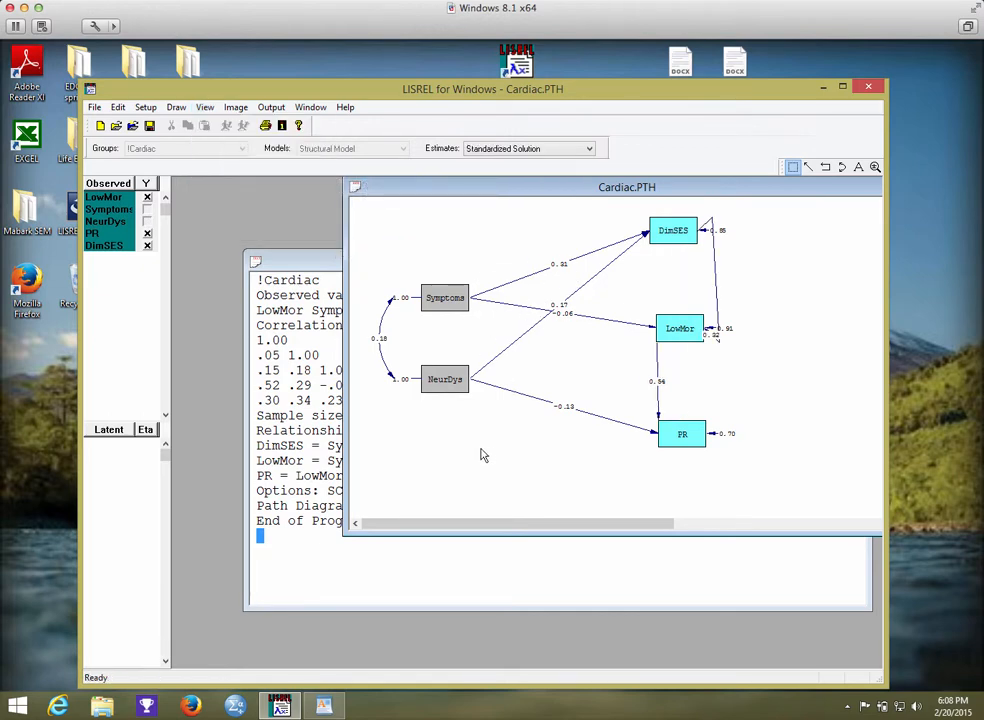
left_click(460, 564)
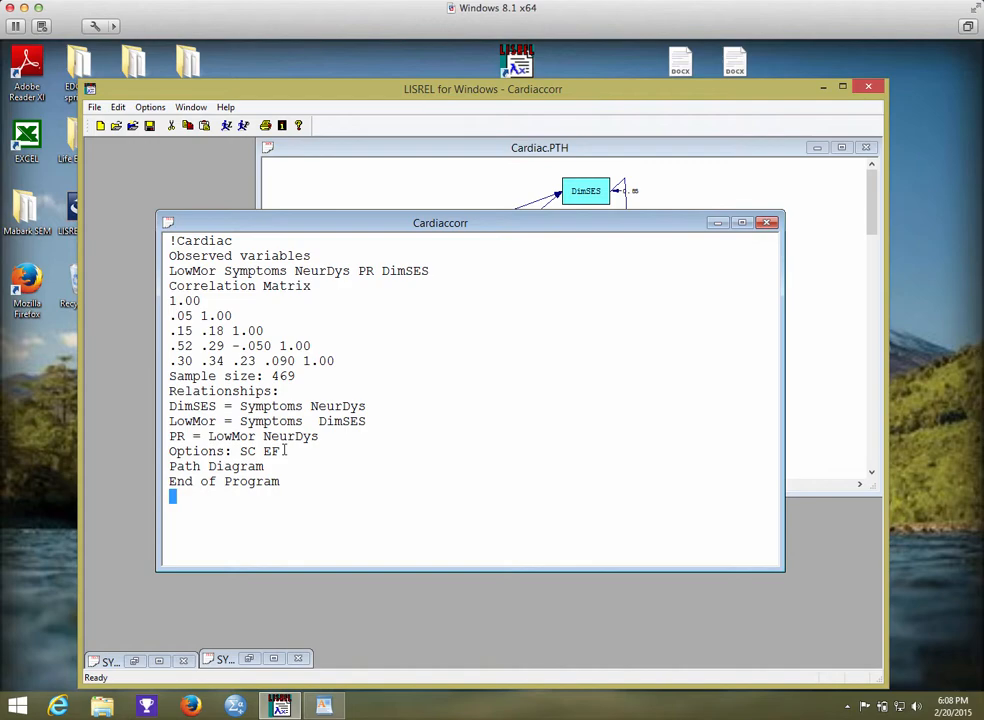
Compare the Cardiaccorr syntax with the Standardized Solution path diagram by moving the syntax window off the diagram and back.
left_click_drag(413, 222, 399, 397)
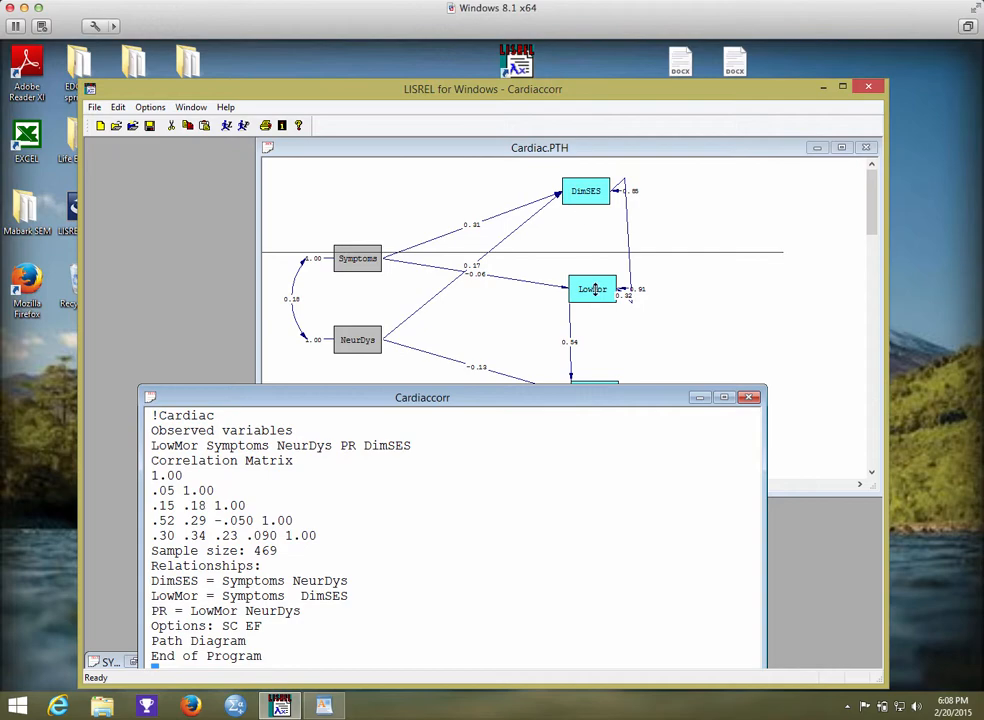
left_click_drag(489, 403, 492, 272)
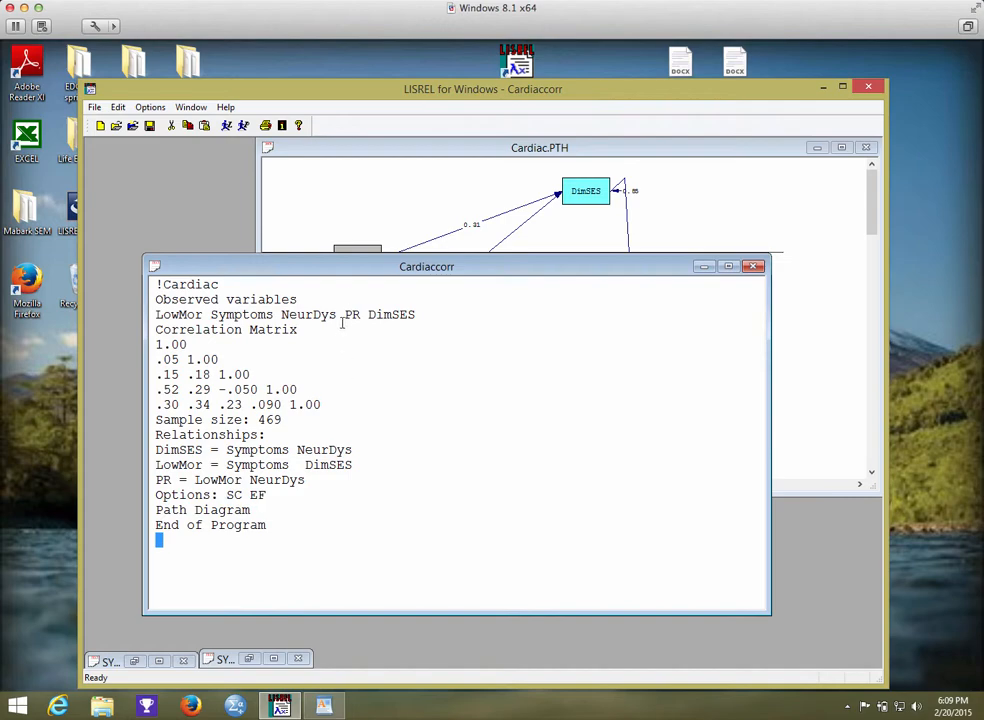
left_click_drag(447, 267, 438, 244)
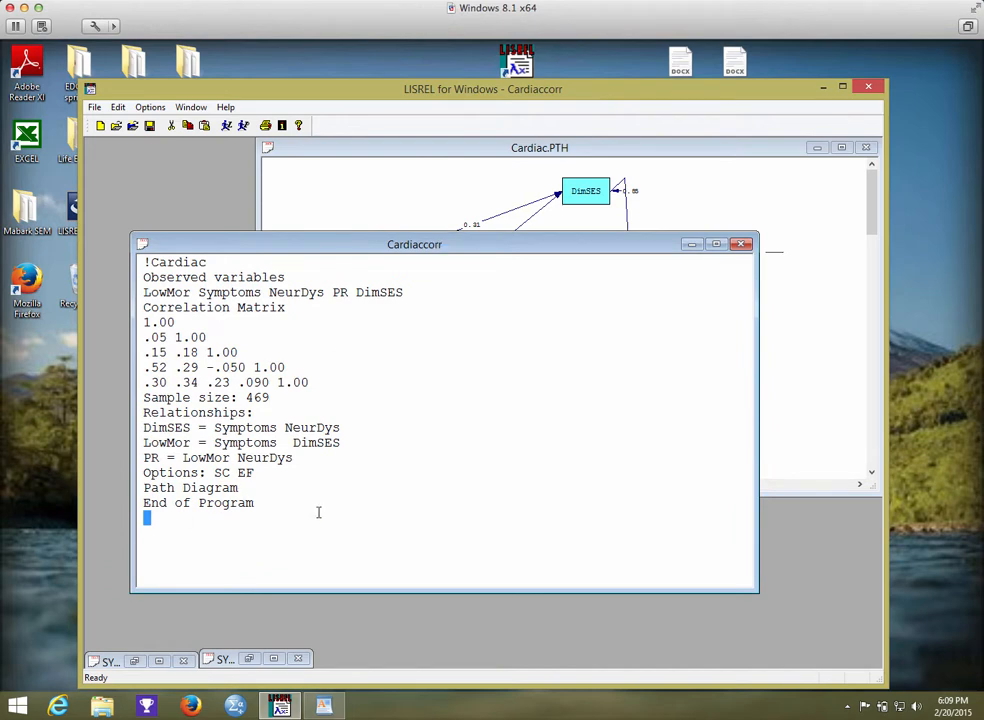
Save the Cardiaccorr syntax in the Cardiac folder under the new file name Cardiacorr.
left_click(92, 107)
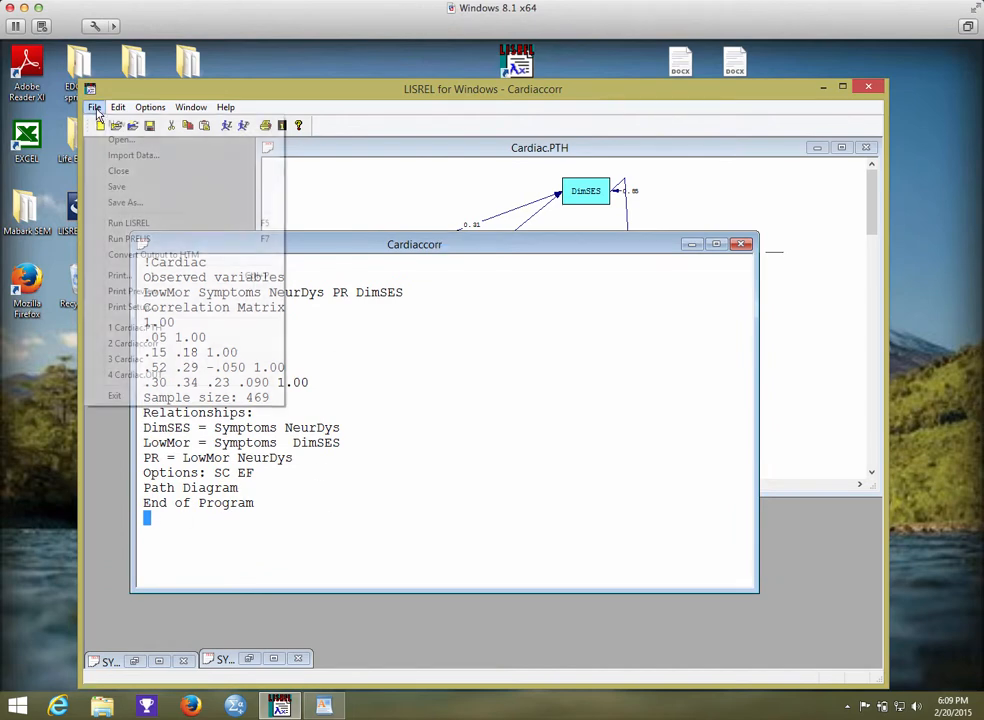
left_click(118, 204)
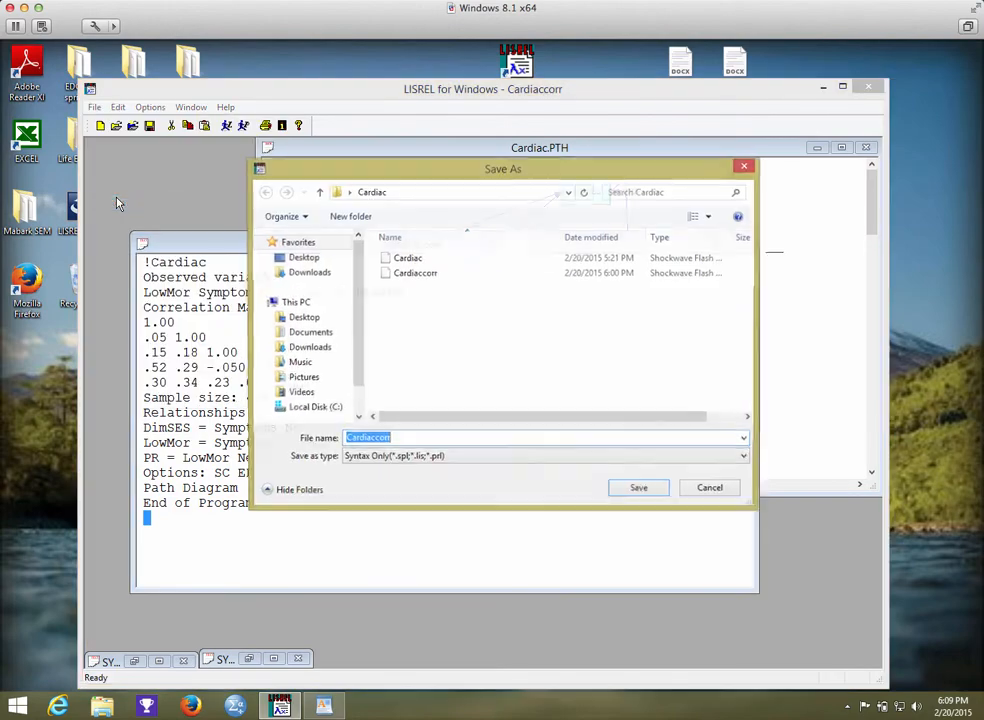
left_click(397, 439)
key("BackSpace")
key("BackSpace")
key("BackSpace")
key("BackSpace")
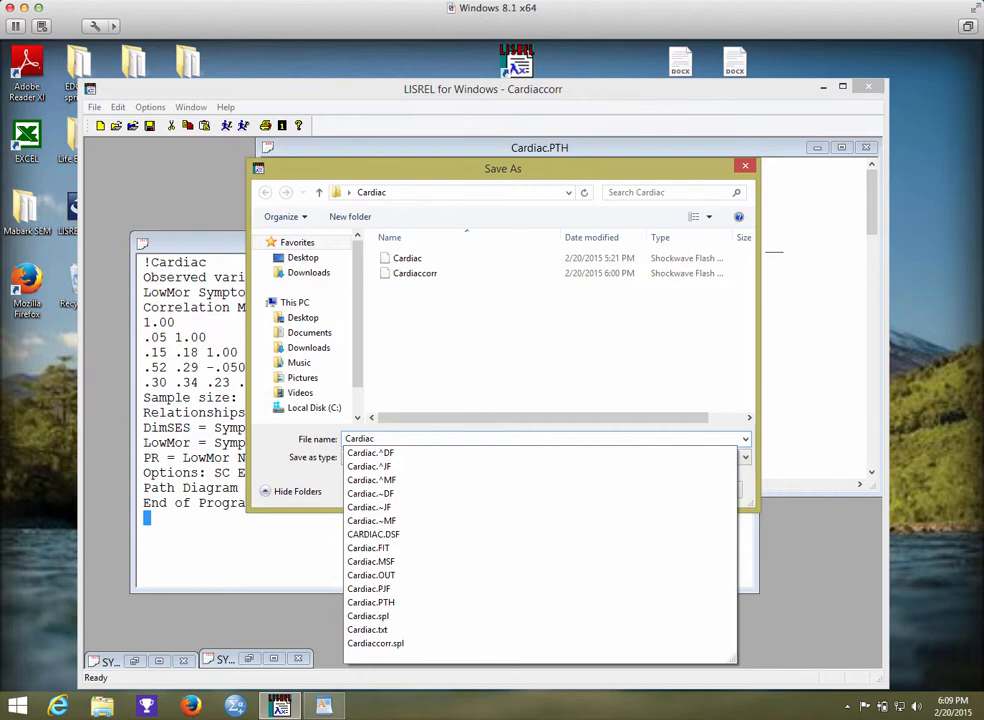
type("orr")
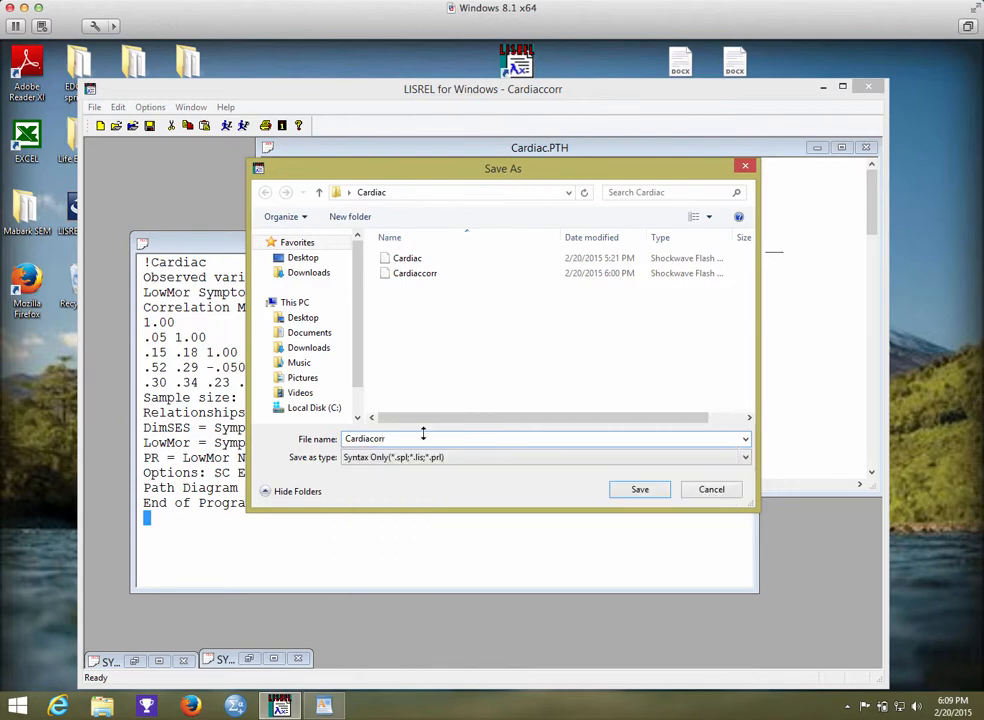
left_click(621, 490)
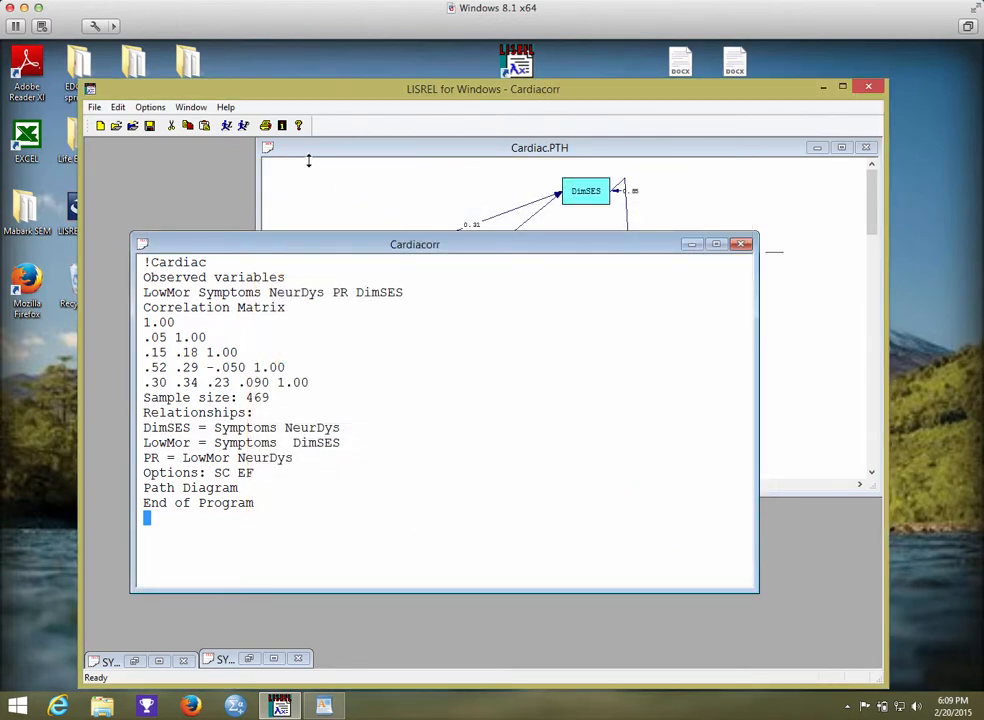
Close the Cardiac.PTH path diagram without saving its changes and run LISREL on the Cardiacorr syntax.
left_click(94, 107)
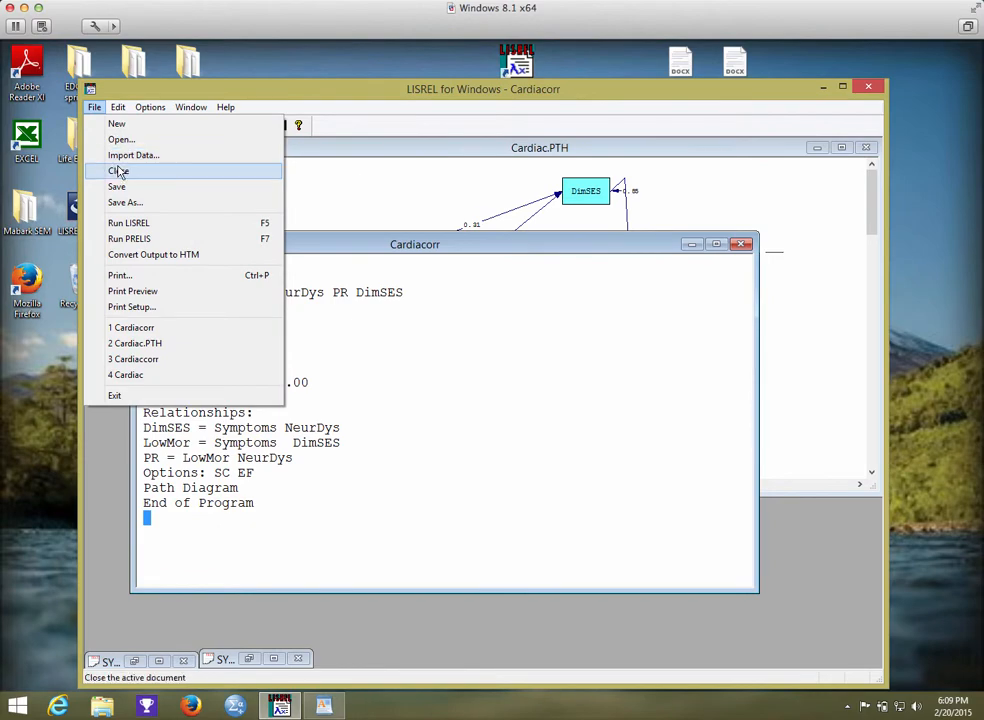
left_click(204, 172)
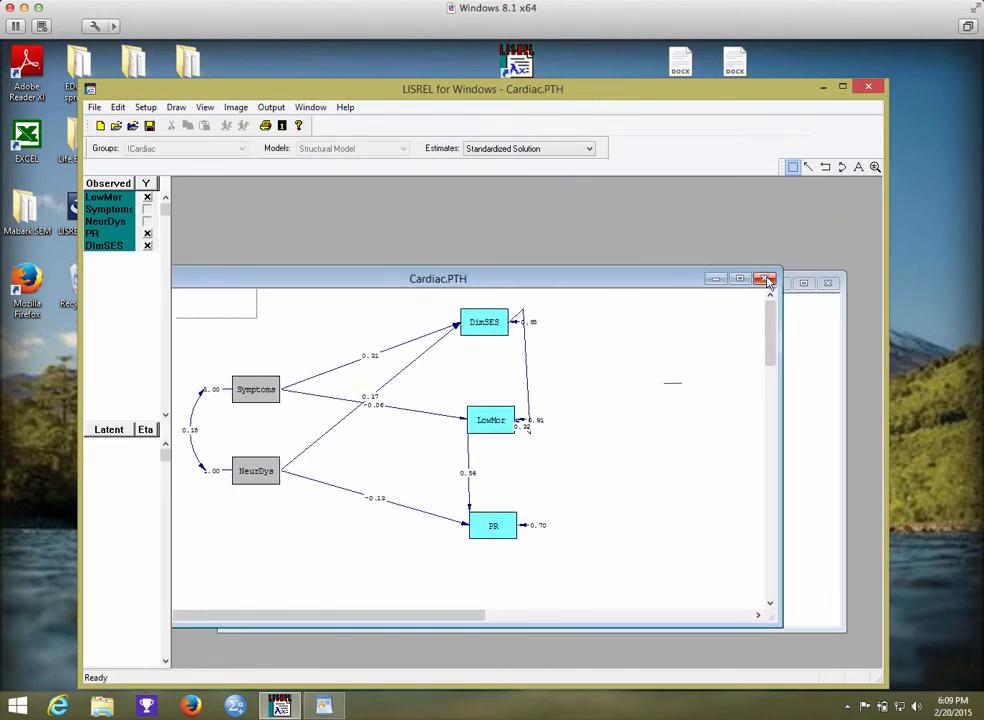
left_click(765, 279)
left_click(490, 421)
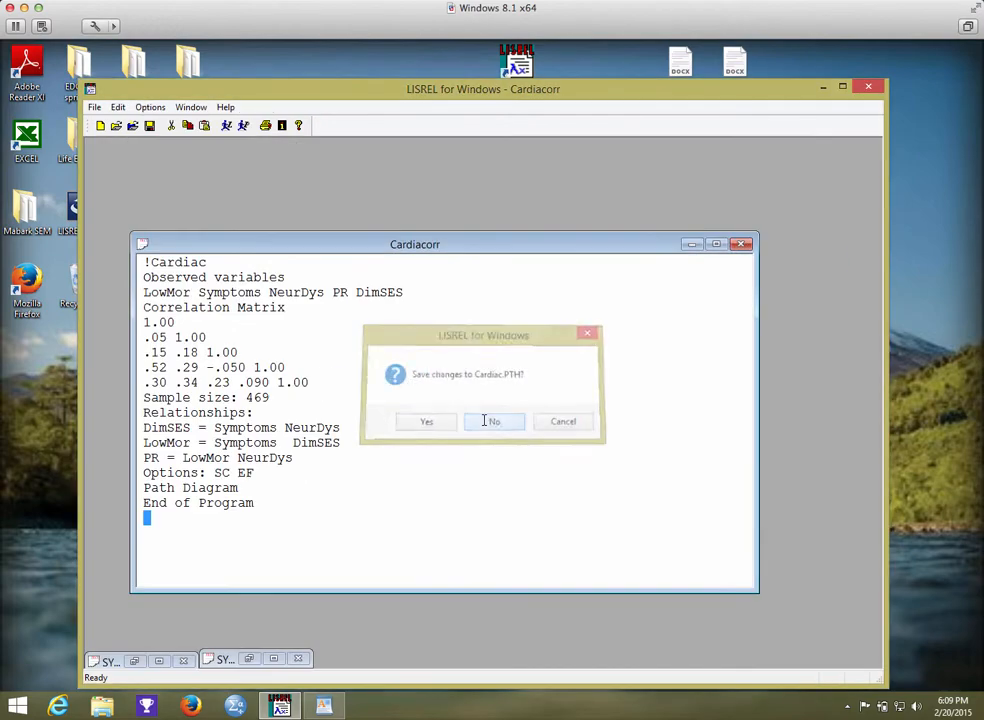
left_click_drag(348, 244, 327, 162)
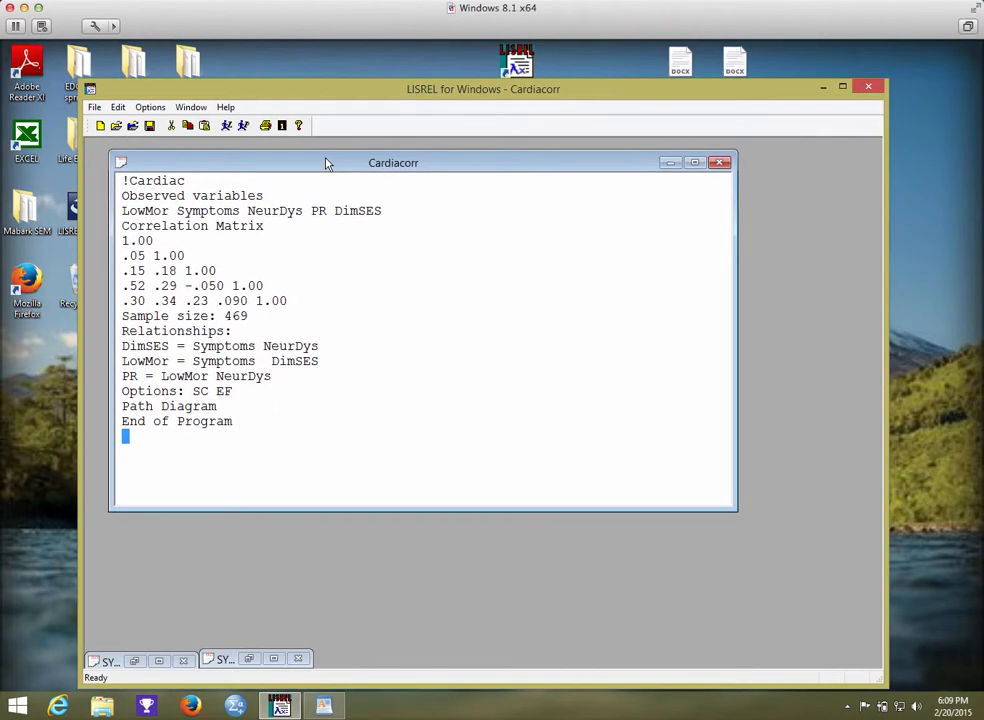
left_click(226, 126)
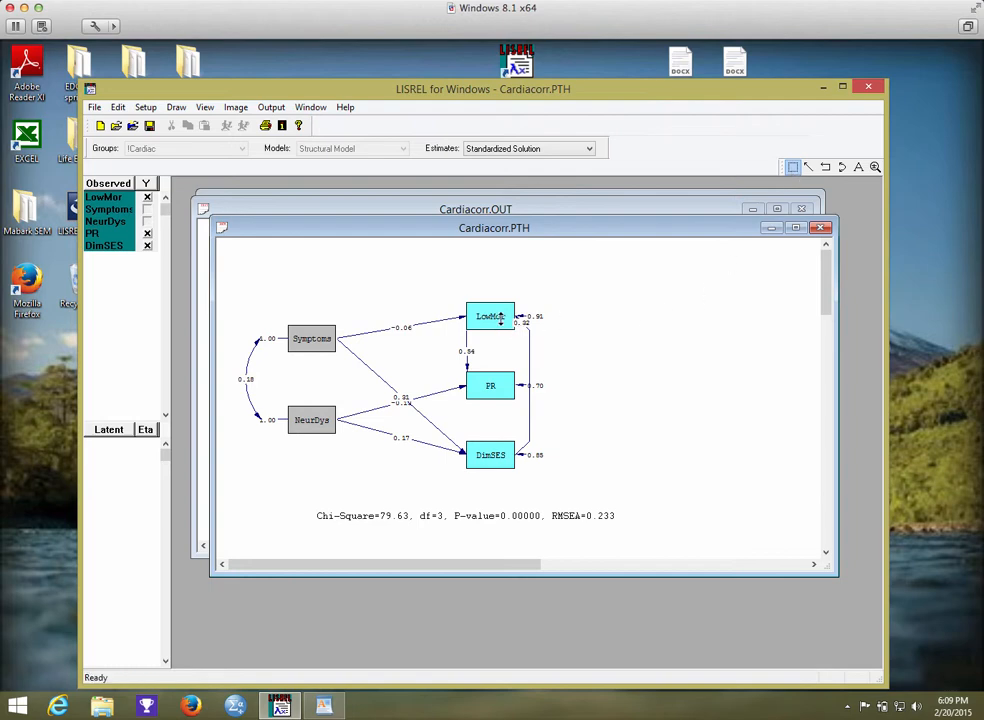
Rearrange the Cardiacorr.PTH path diagram so that DimSES sits above LowMor and PR lies at the bottom.
left_click_drag(501, 318, 548, 287)
left_click(514, 391)
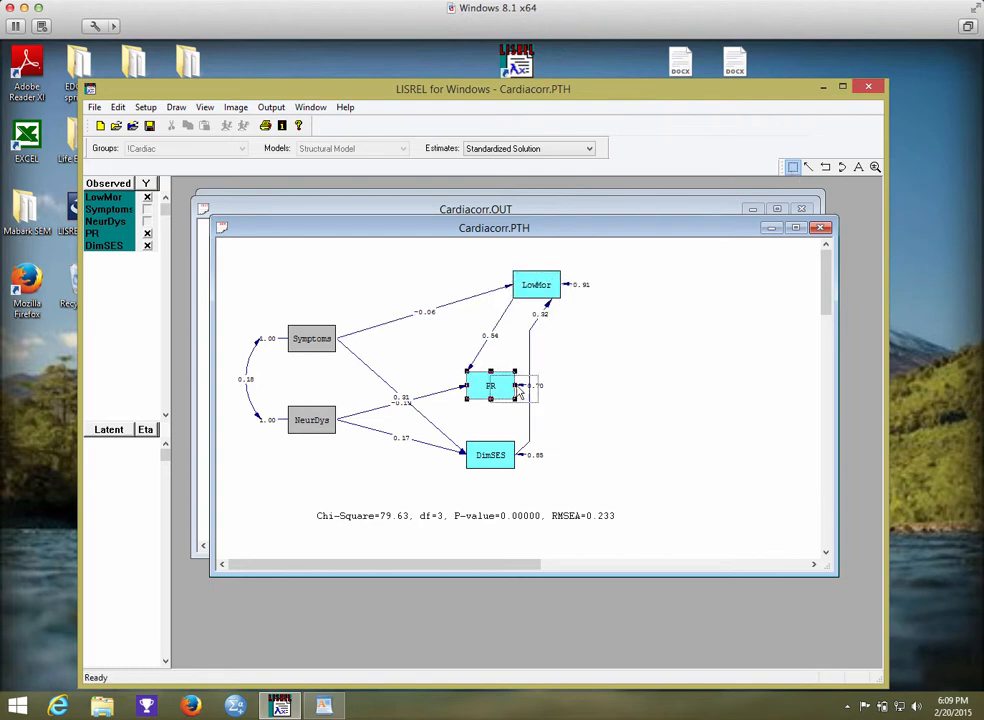
left_click_drag(519, 393, 606, 409)
left_click_drag(490, 452, 507, 383)
left_click_drag(591, 413, 505, 466)
left_click_drag(538, 293, 538, 291)
left_click(539, 338)
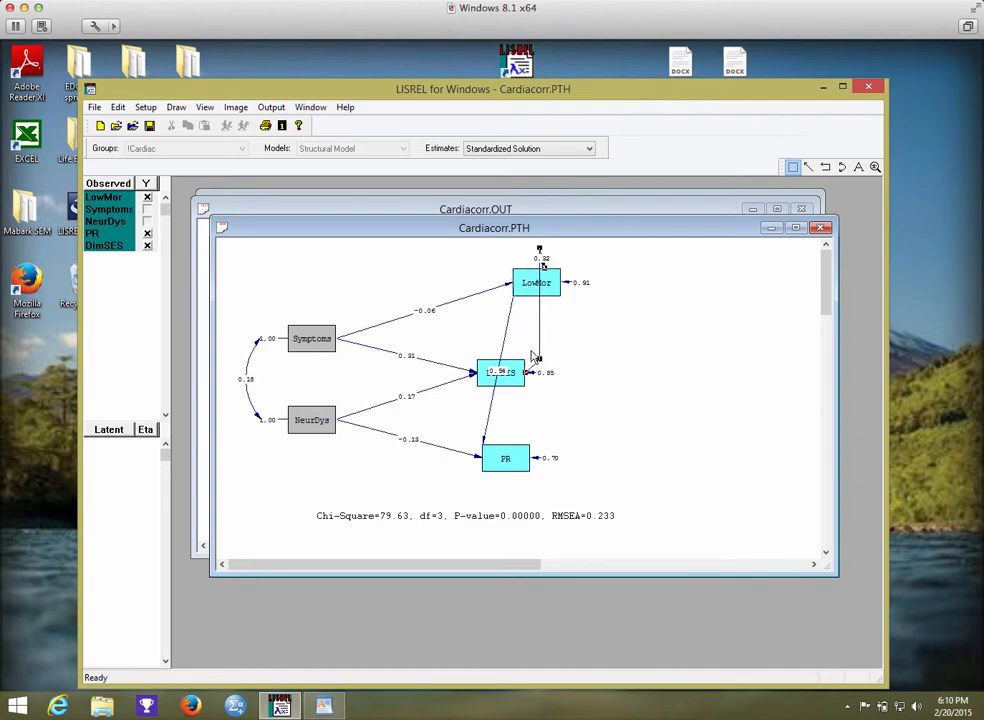
mouse_move(522, 372)
left_mouse_down()
mouse_move(518, 324)
mouse_move(530, 292)
mouse_move(536, 386)
left_mouse_up()
left_click(622, 375)
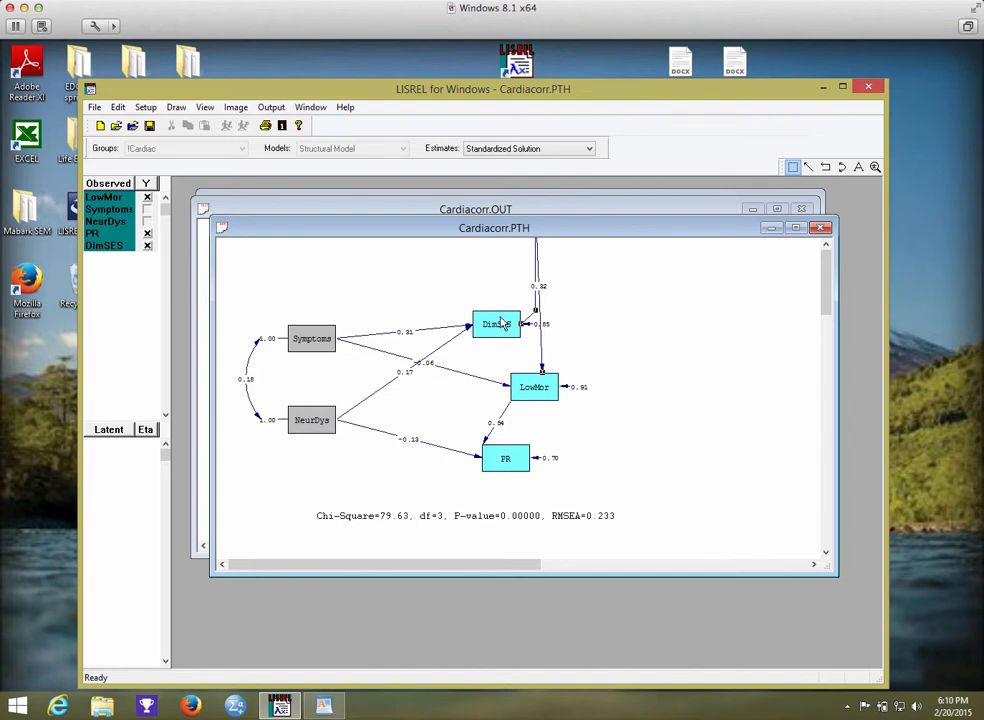
left_click_drag(503, 325, 474, 310)
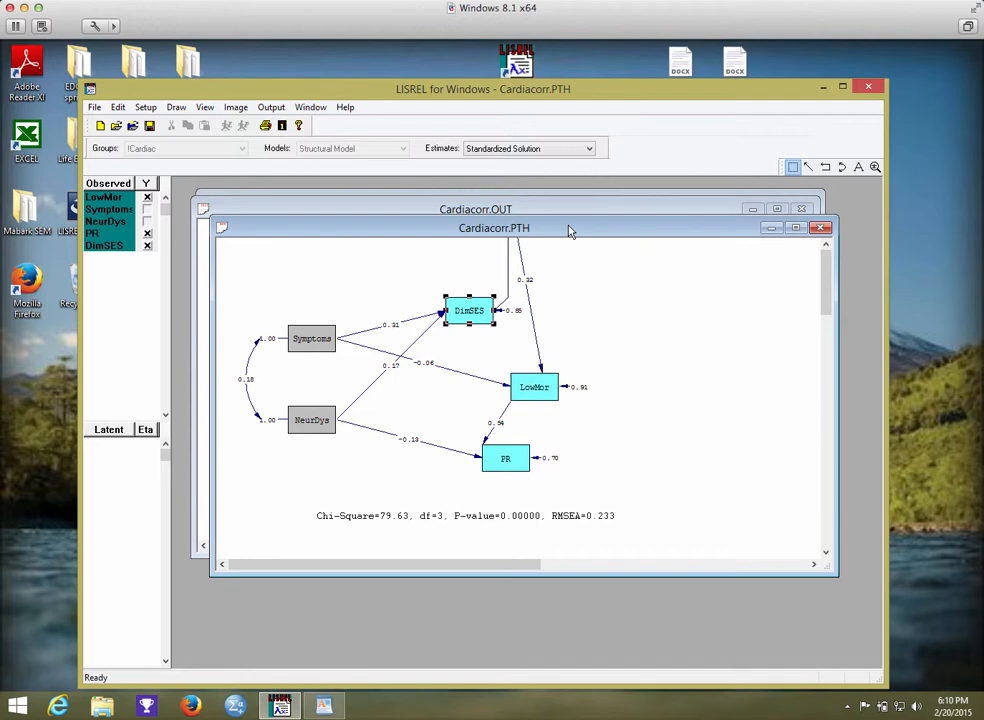
Close the Cardiacorr.PTH diagram without saving, along with the Cardiacorr.OUT output and the Cardiacorr syntax.
left_click(820, 227)
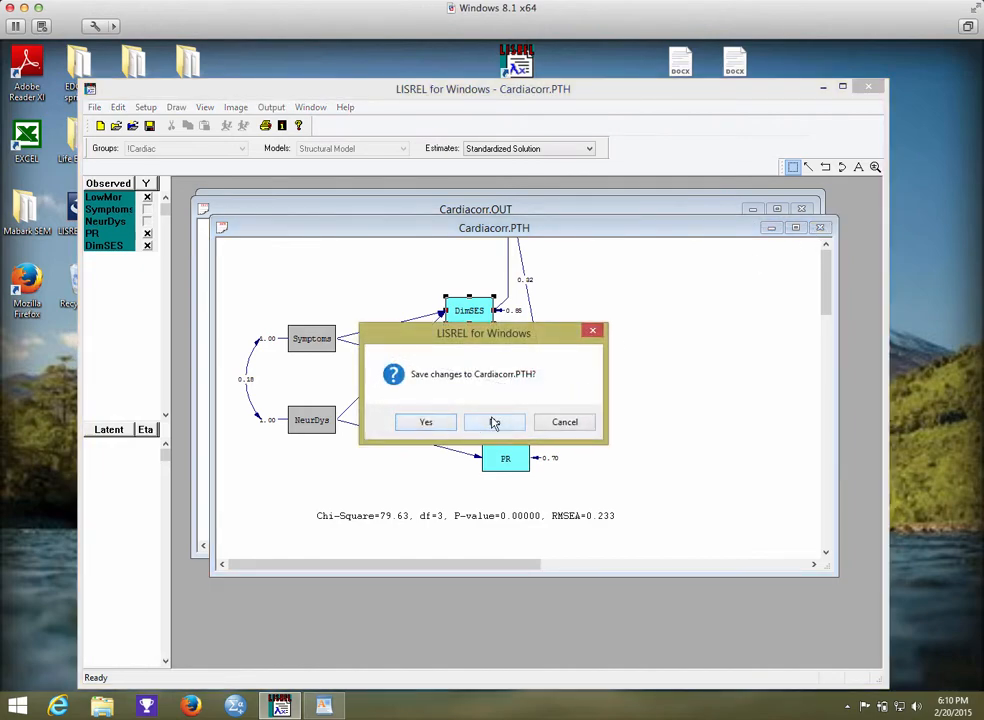
left_click(492, 422)
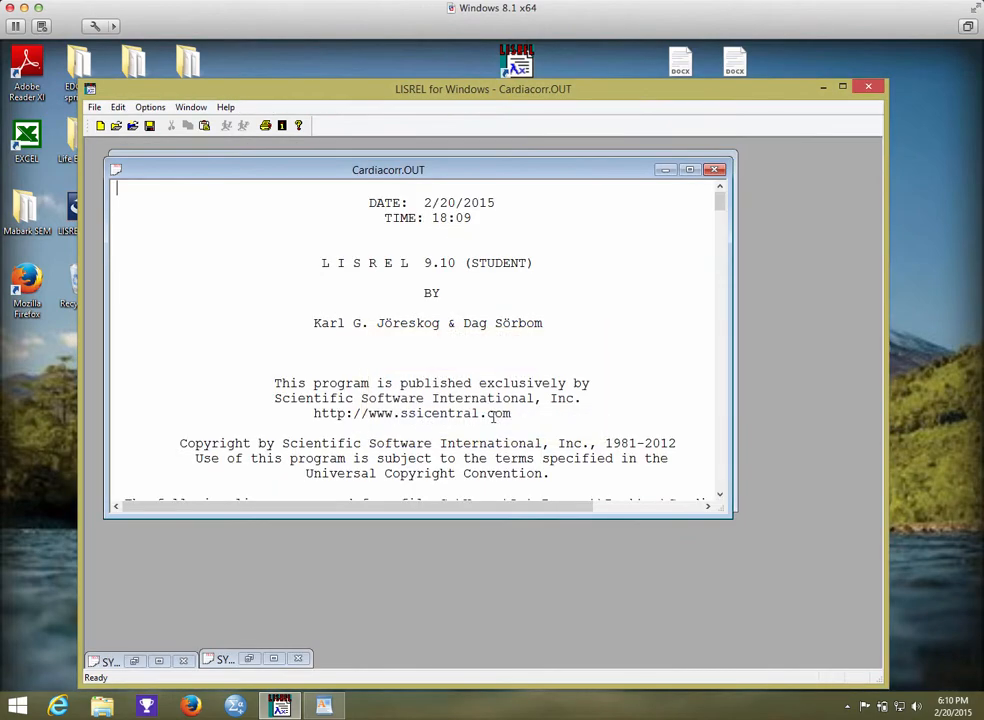
left_click(716, 173)
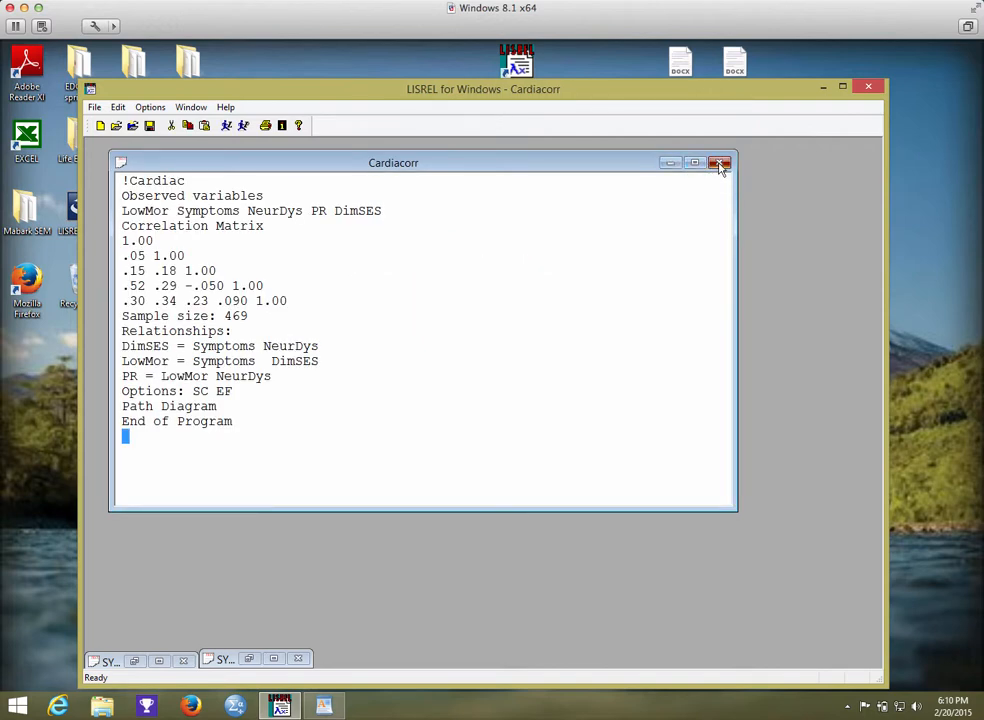
left_click(720, 164)
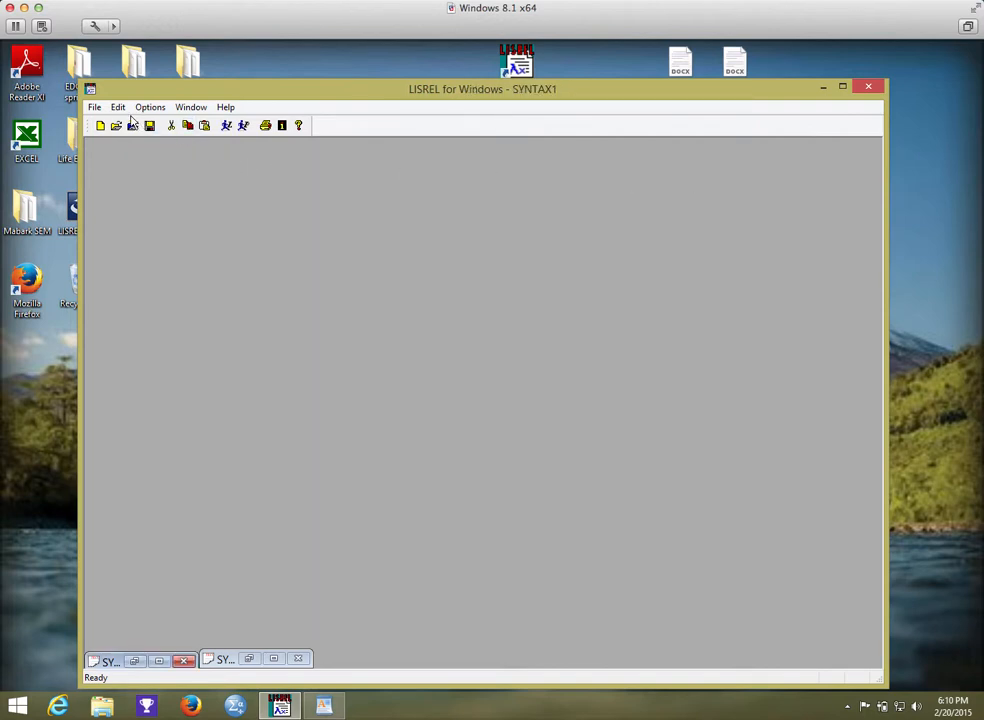
Open the Cardiac folder on the desktop and view the correlation matrix in its Cardiac text document, closing the document when done.
left_click_drag(209, 92, 205, 309)
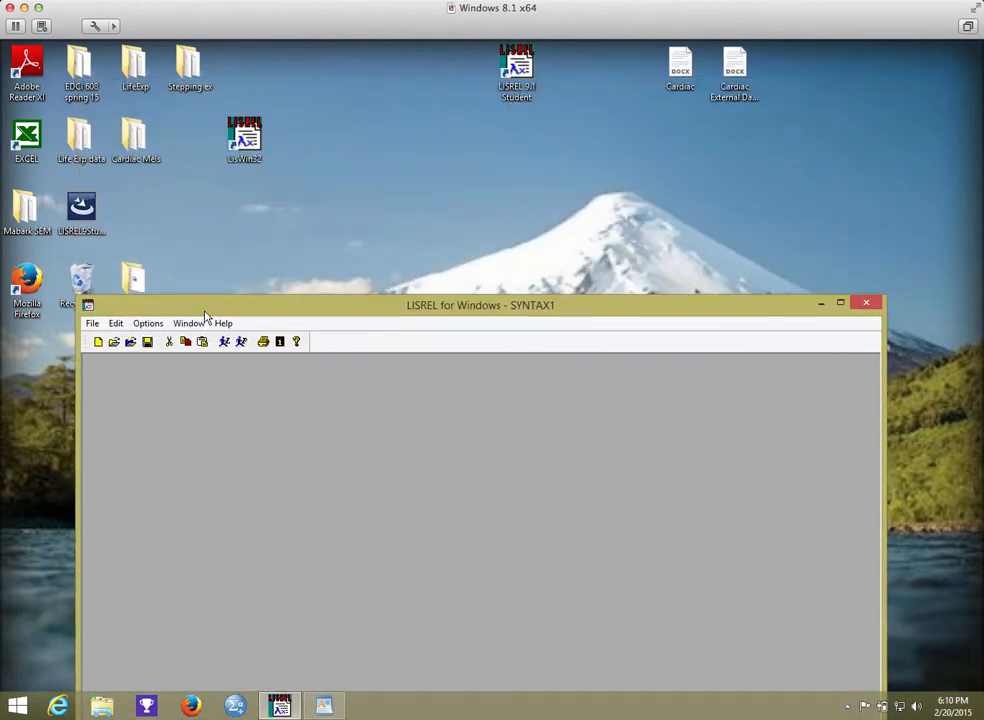
left_click_drag(515, 309, 281, 133)
left_click_drag(543, 126, 359, 176)
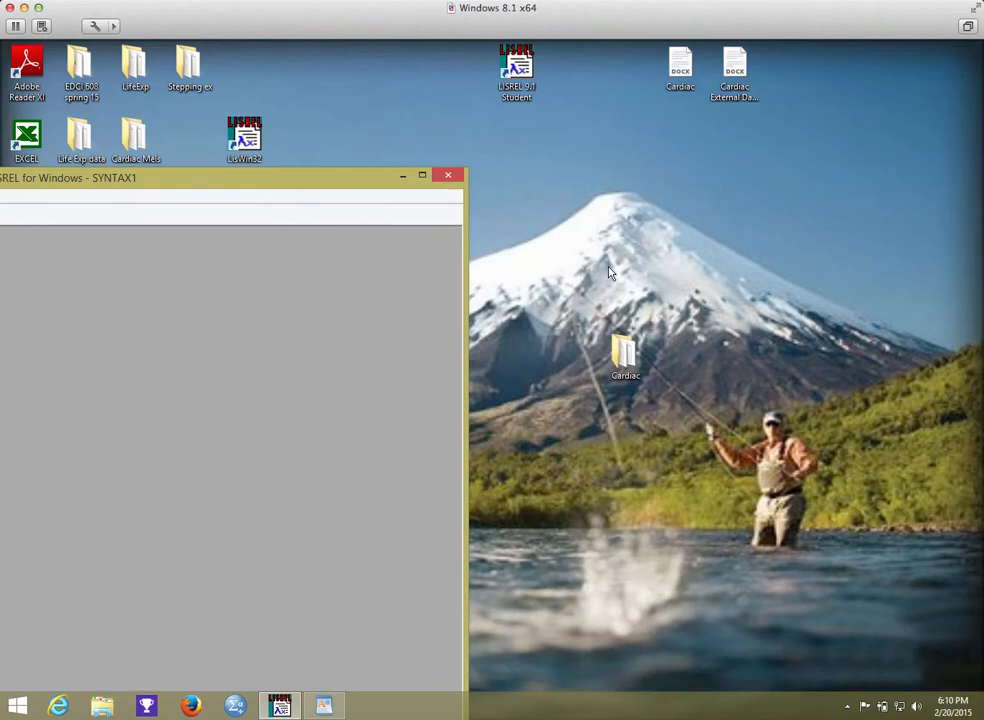
double_click(624, 352)
left_click_drag(562, 258, 527, 77)
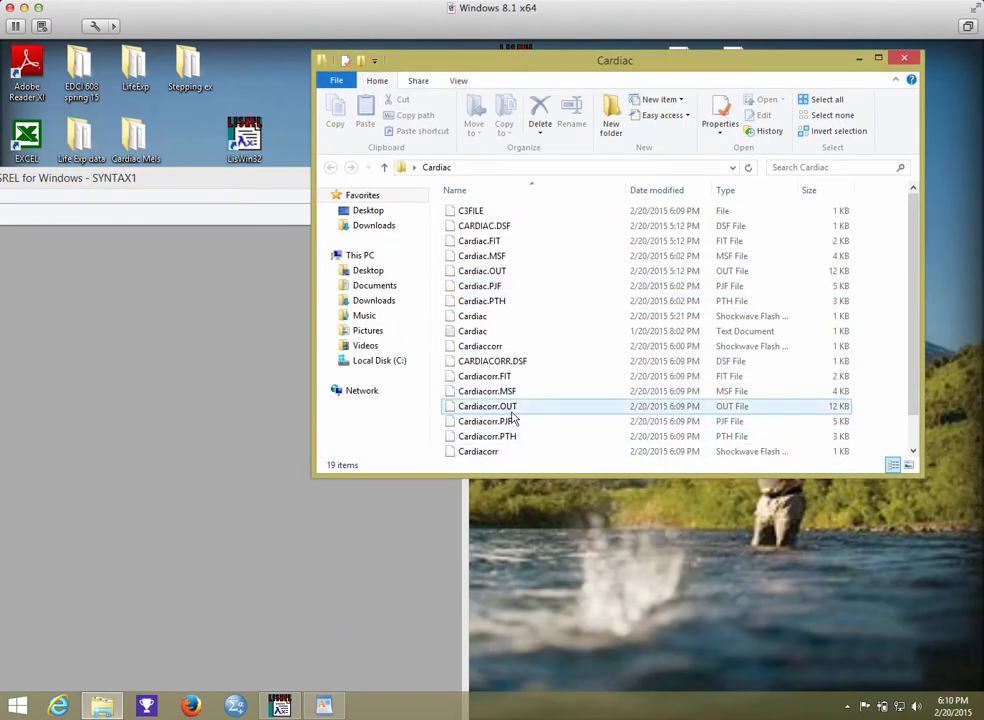
double_click(495, 333)
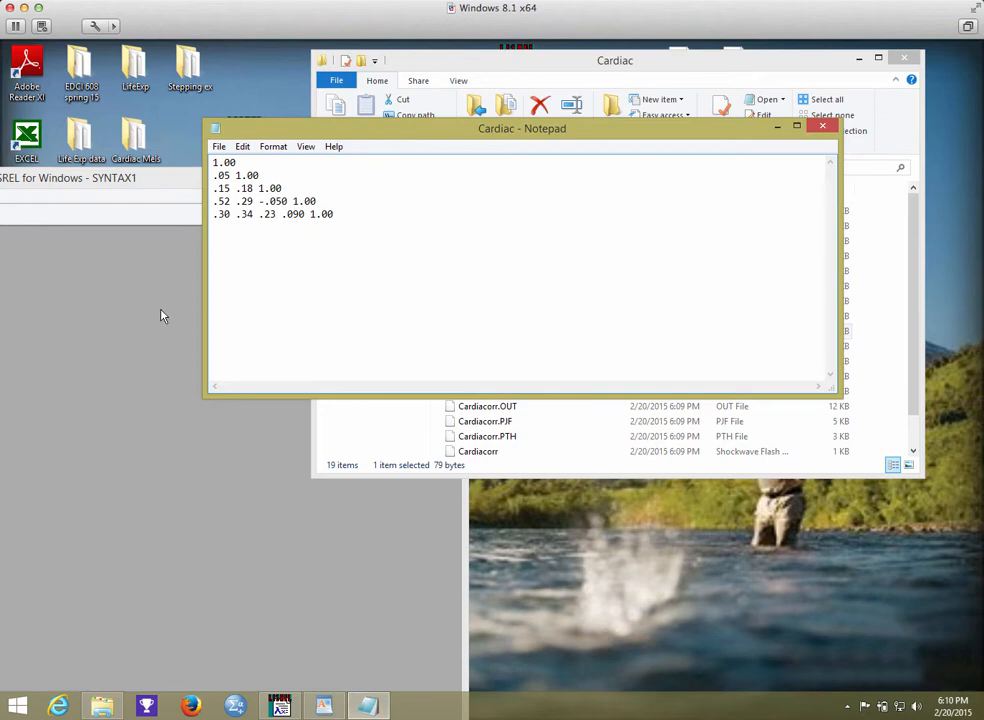
left_click(818, 128)
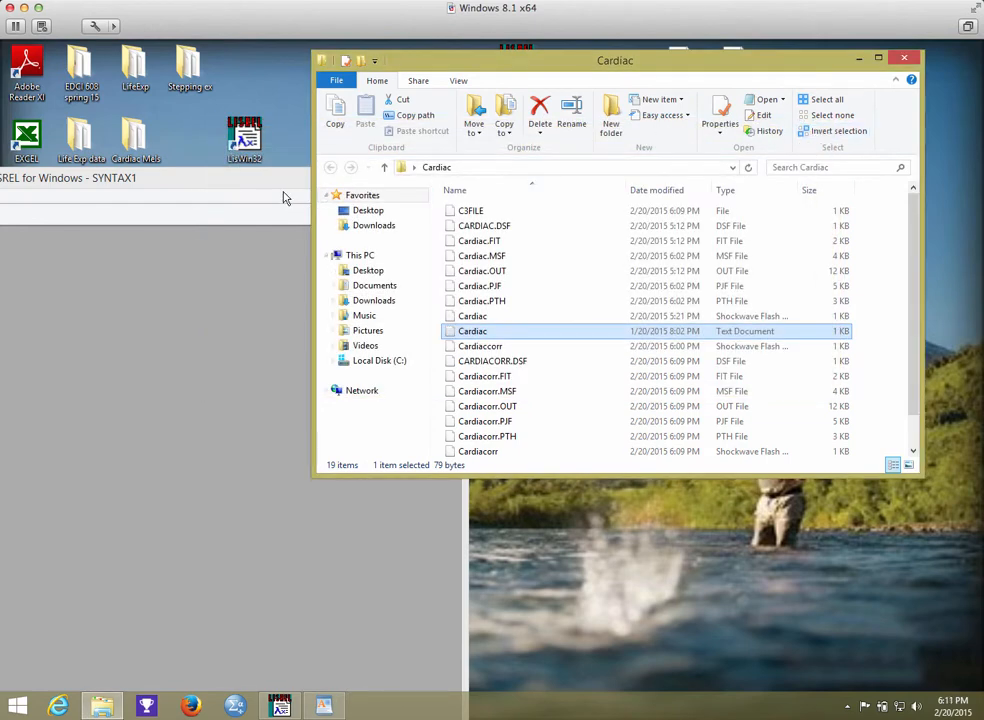
Return to LISREL and open the Cardiac syntax file to review its contents, closing it when done.
left_click_drag(281, 180, 809, 86)
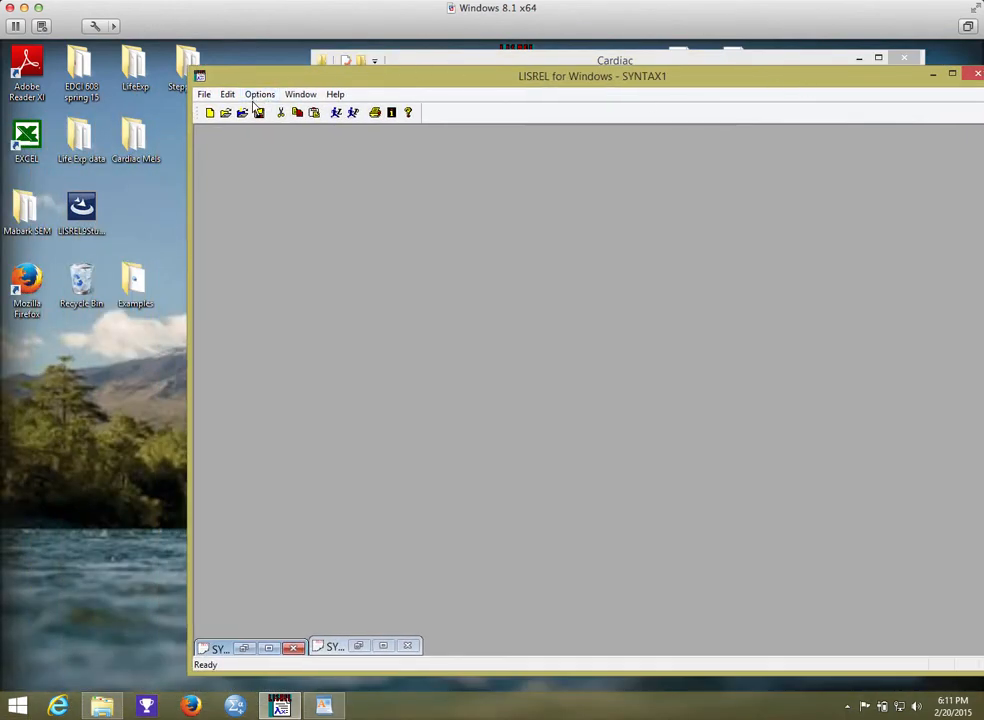
left_click(204, 95)
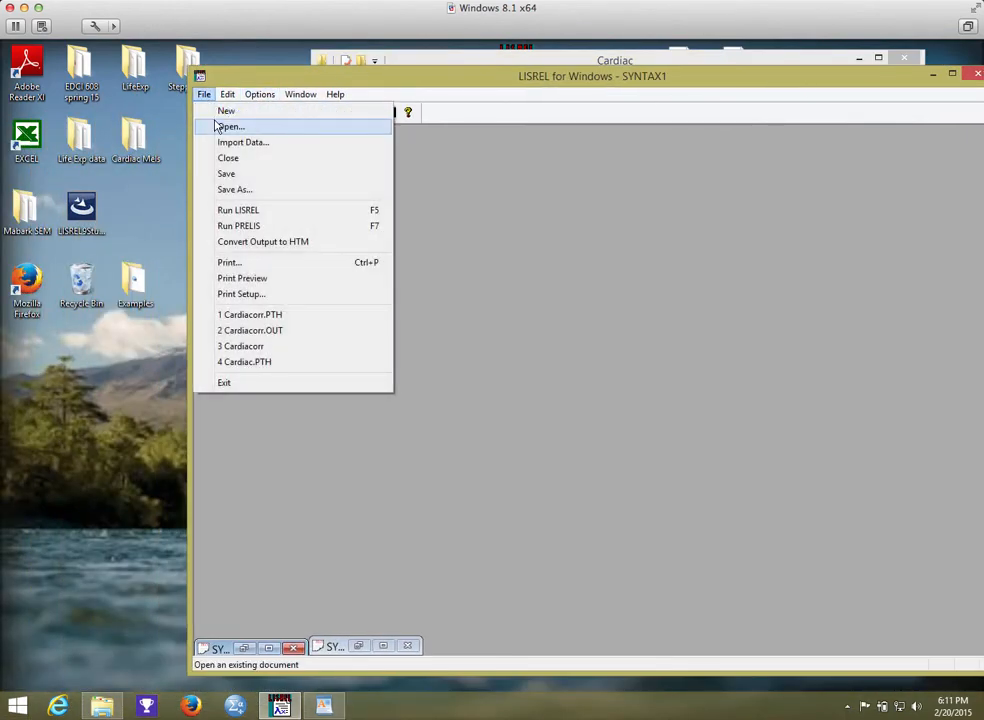
left_click(229, 126)
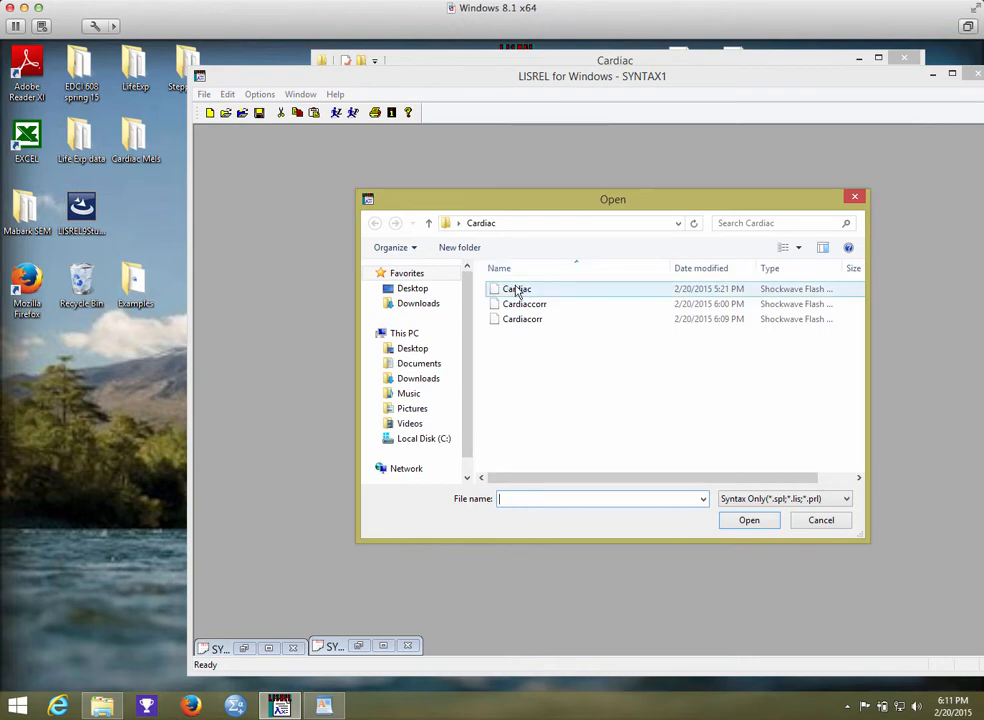
left_click(518, 292)
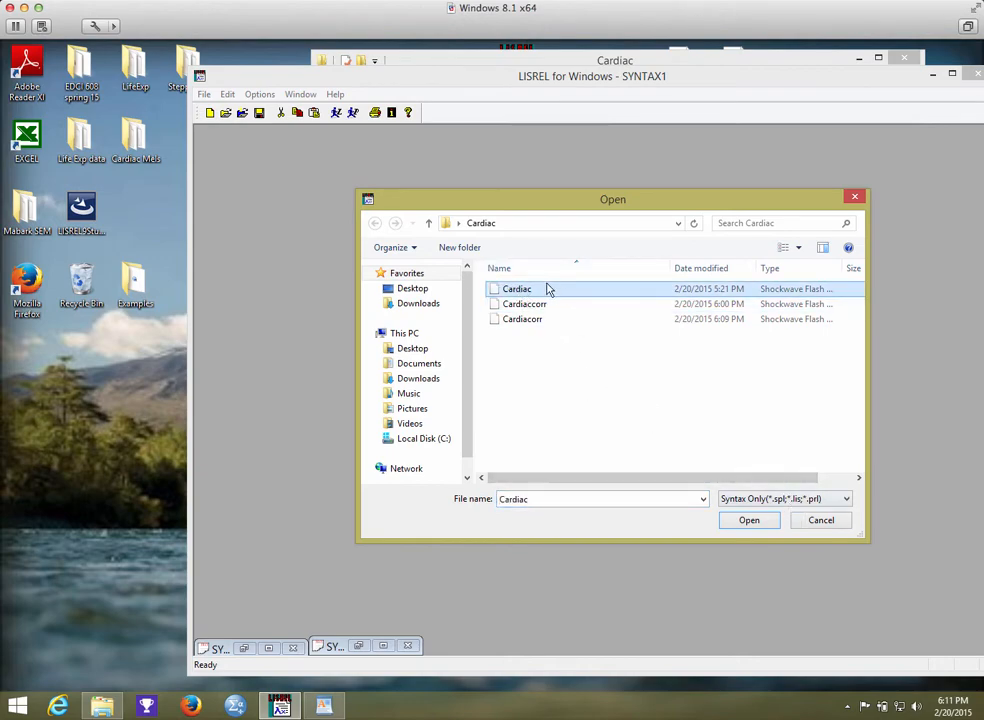
left_click(752, 522)
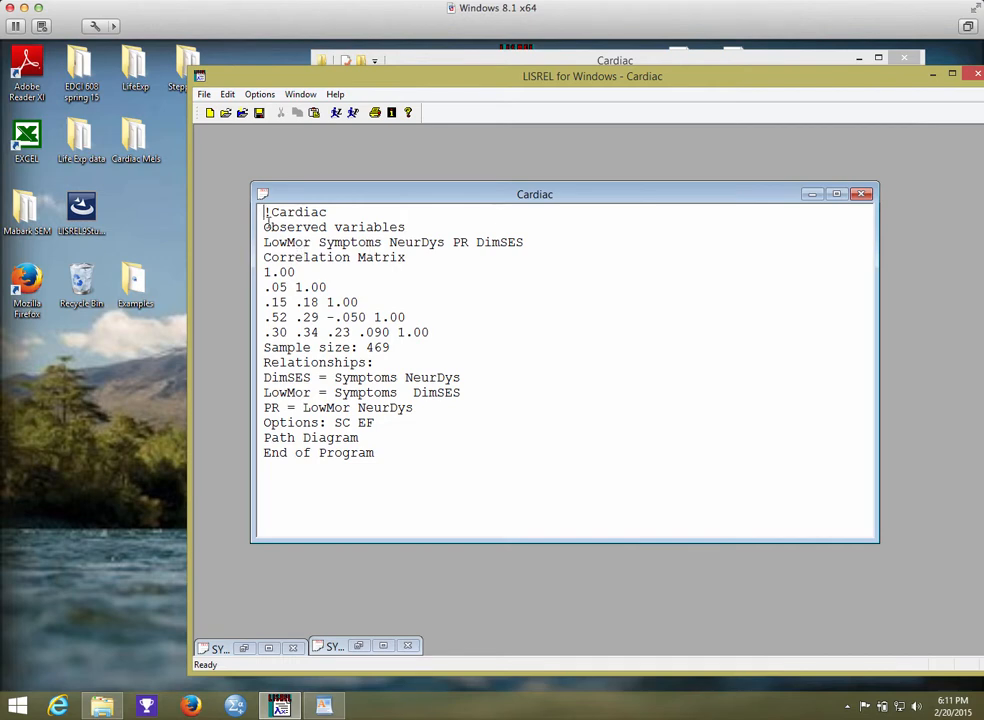
left_click(861, 194)
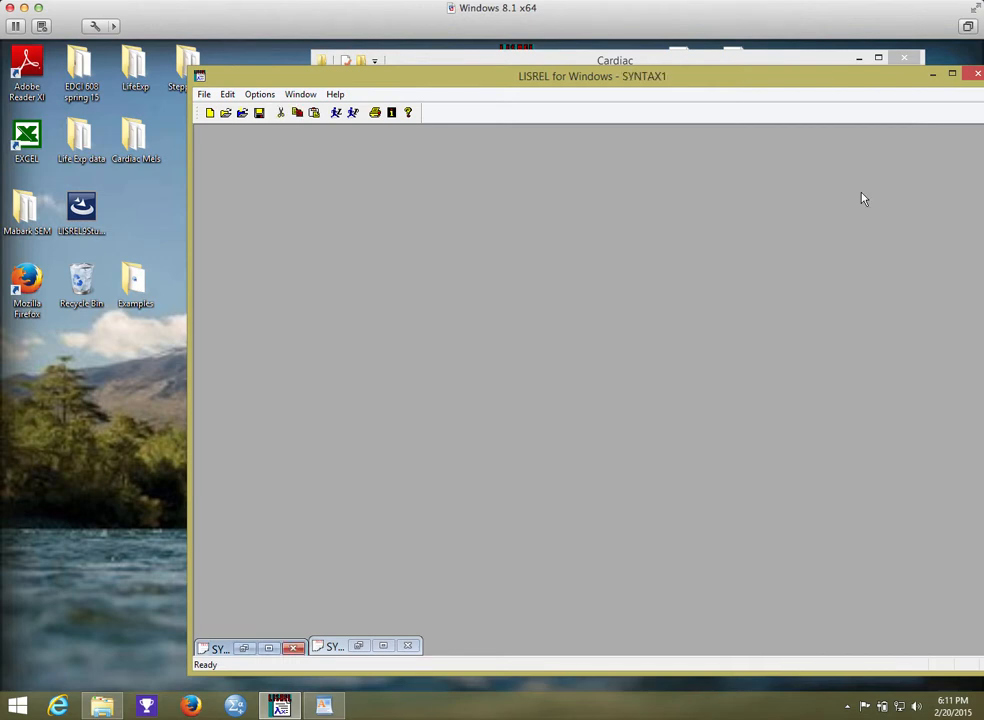
left_click(204, 95)
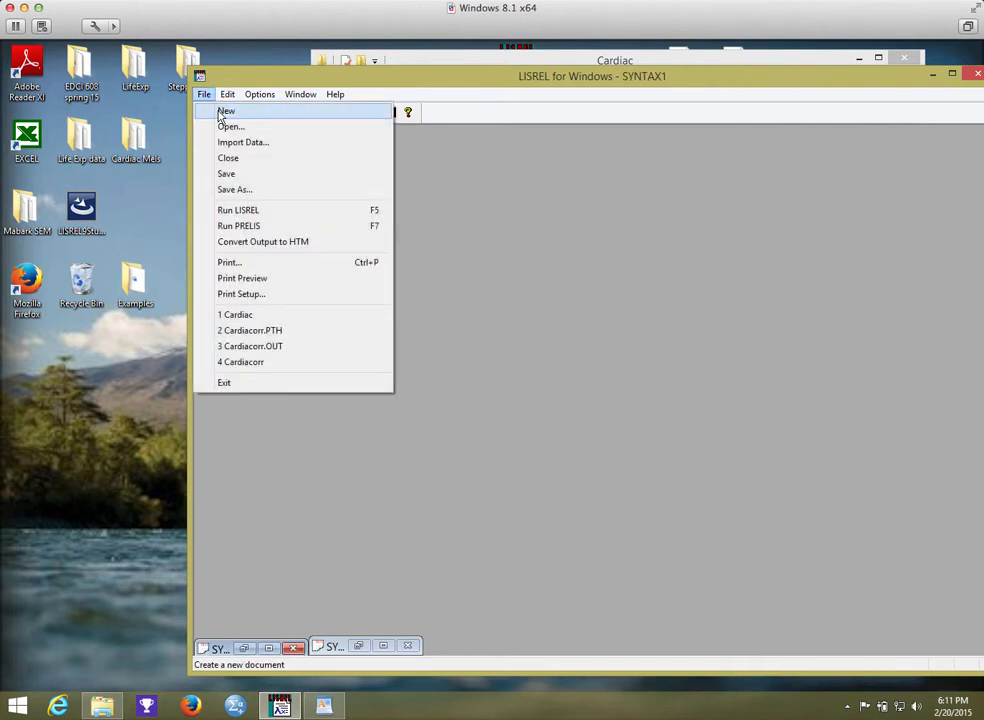
left_click(222, 127)
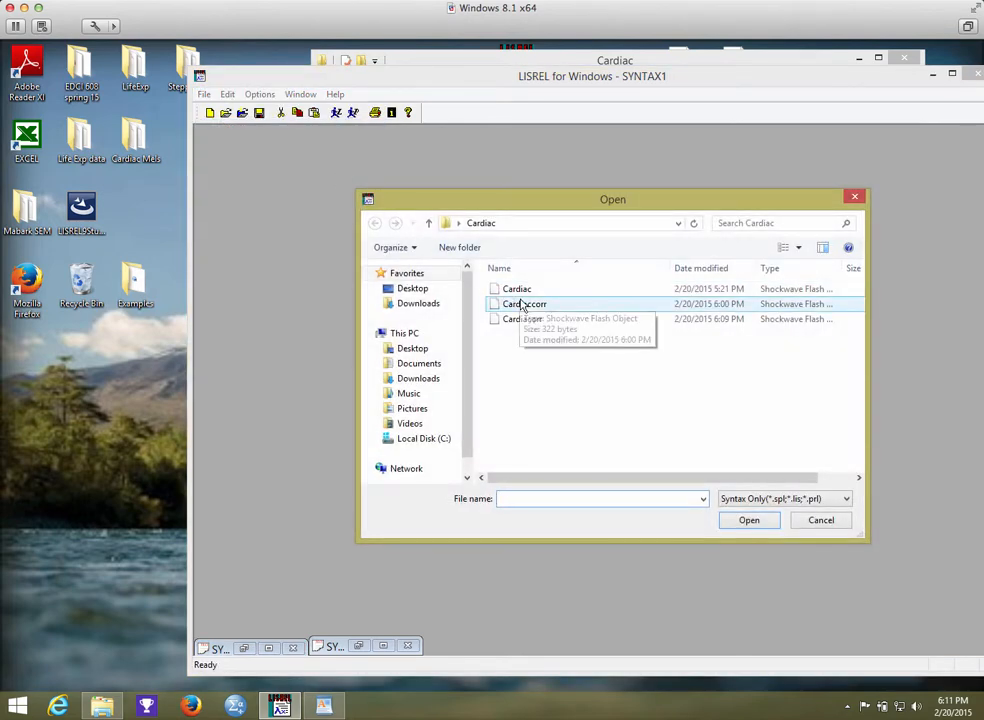
left_click(810, 521)
Create a new blank syntax file in LISREL.
left_click(204, 95)
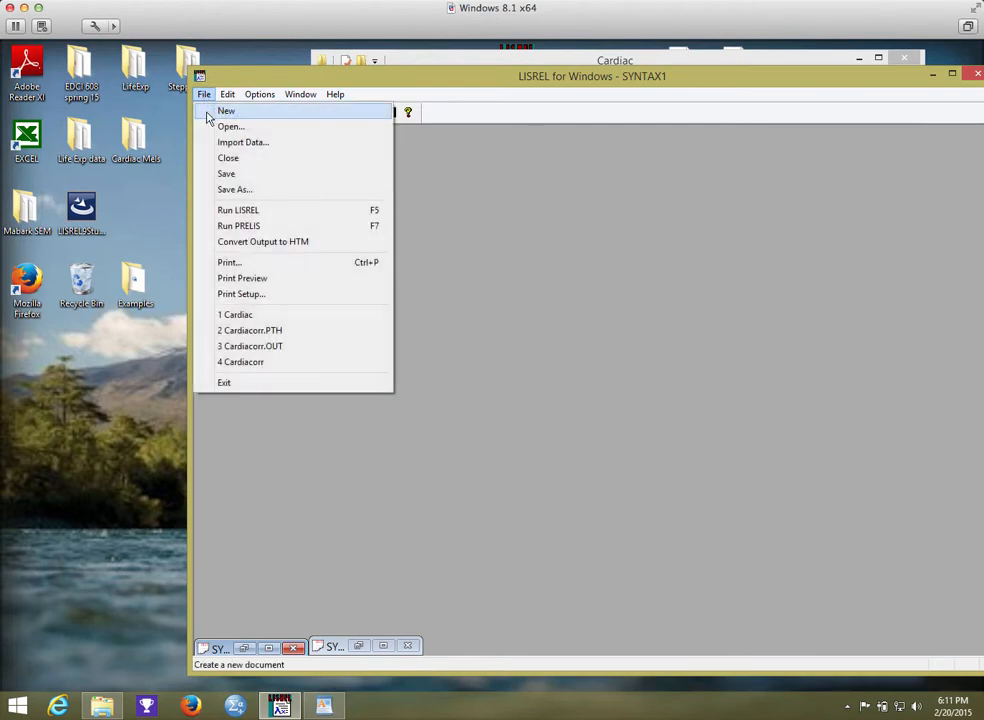
left_click(211, 110)
left_click(363, 168)
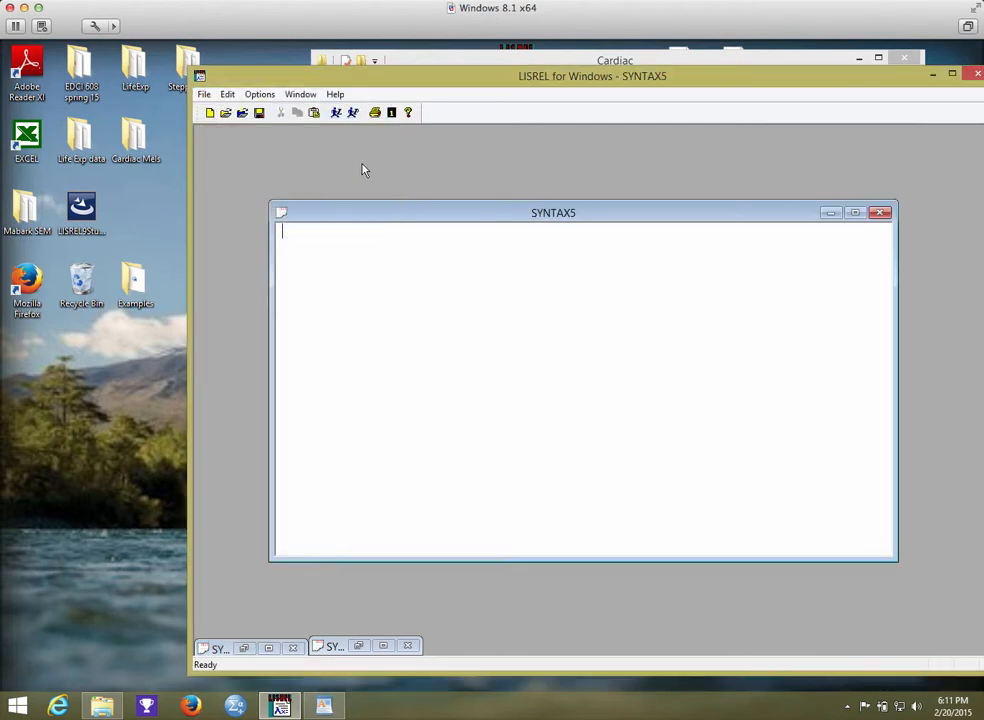
Open the Cardiac External Data document from the desktop and copy its entire SIMPLIS syntax, minimizing WordPad when done.
left_click_drag(483, 80, 449, 217)
left_click_drag(558, 68, 578, 359)
double_click(736, 66)
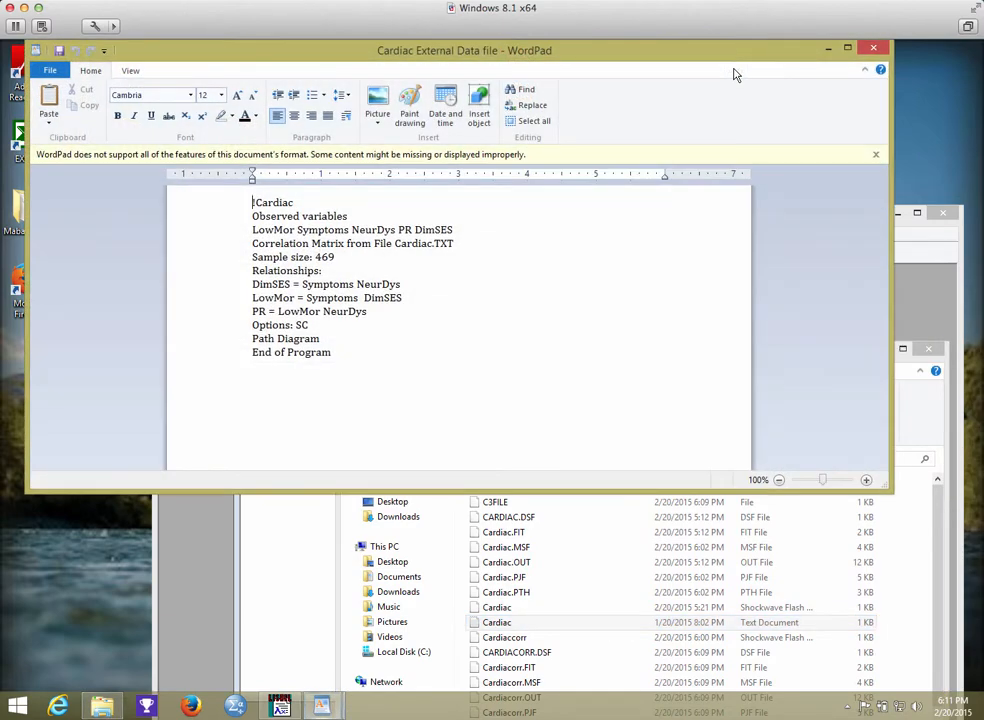
left_click_drag(250, 203, 342, 366)
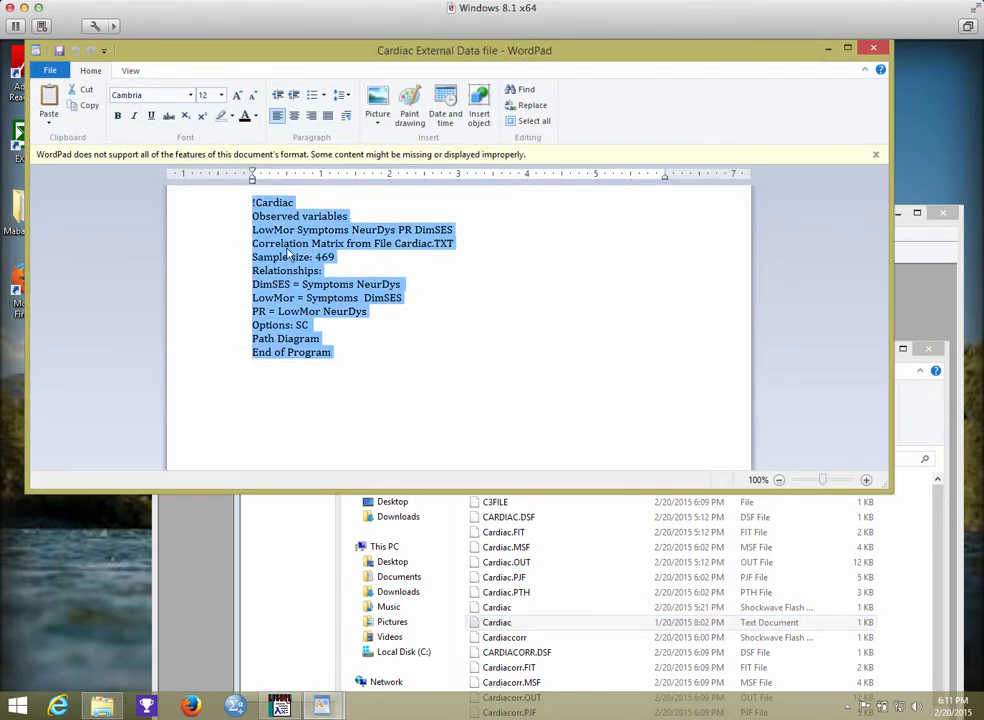
right_click(268, 228)
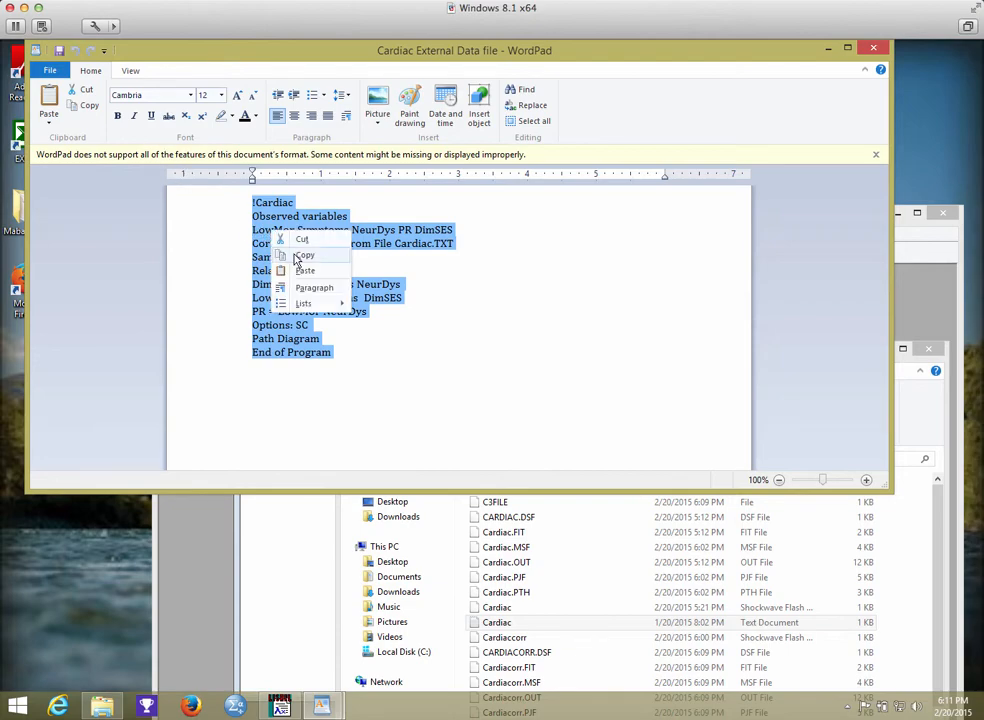
left_click(283, 257)
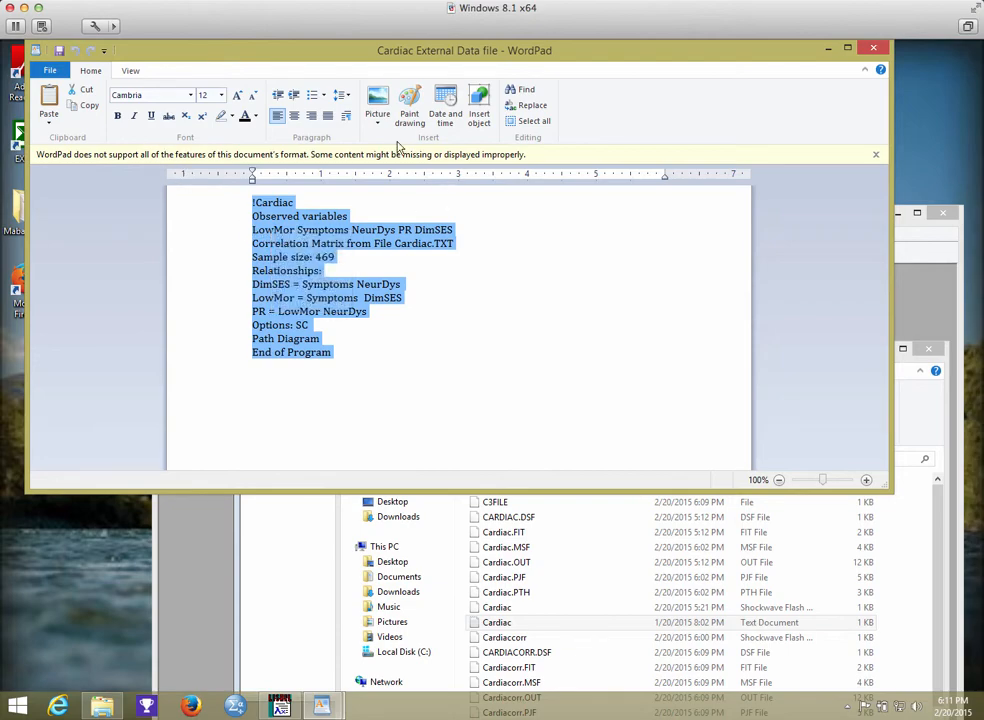
left_click(828, 48)
Paste the copied syntax into the blank LISREL syntax window and add EF after SC on the Options line.
left_click(304, 357)
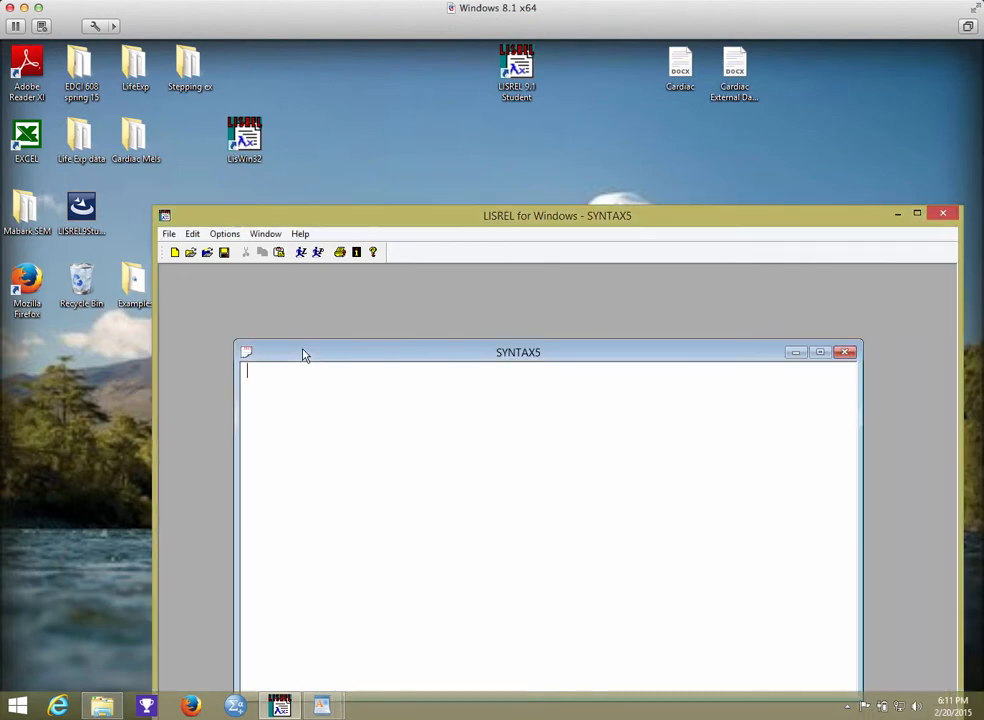
left_click(192, 234)
left_click(216, 319)
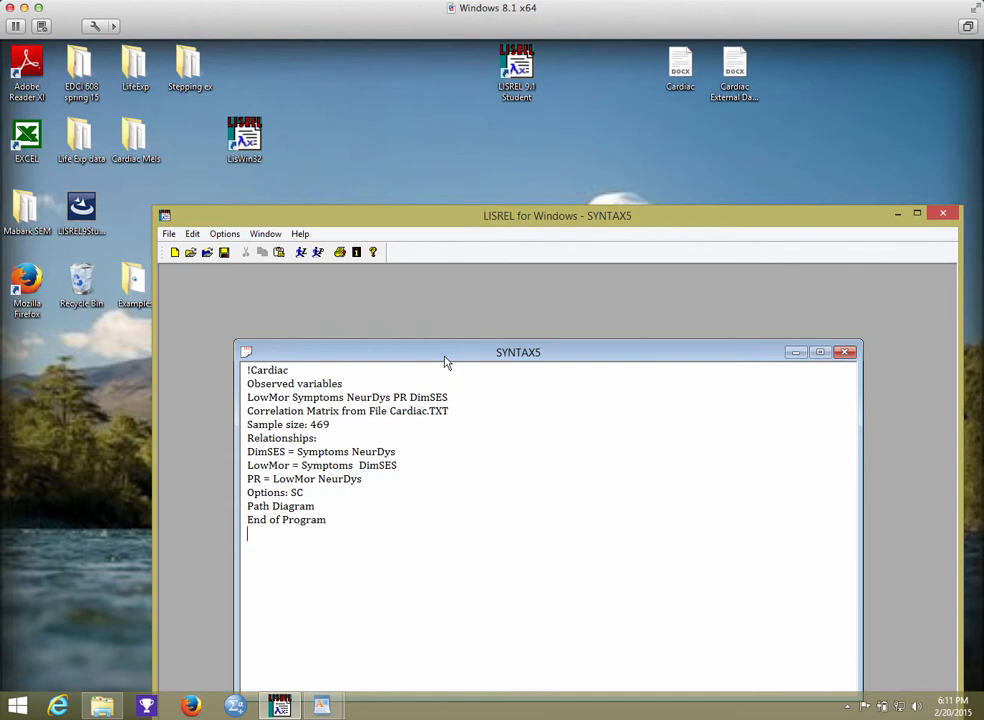
left_click_drag(446, 352, 409, 287)
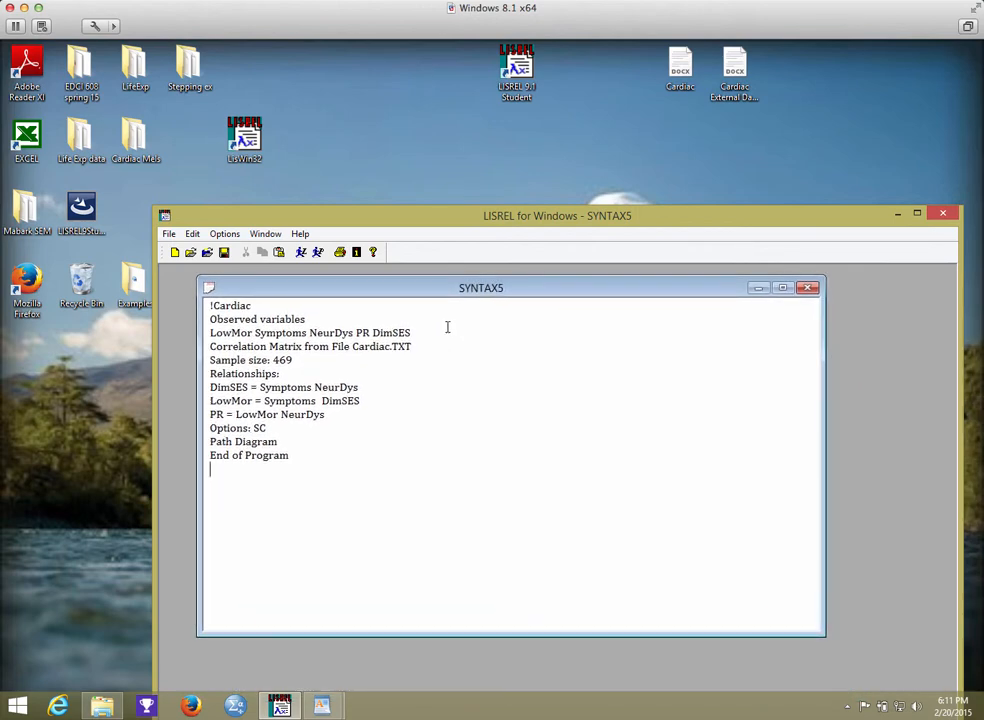
left_click_drag(419, 222, 368, 125)
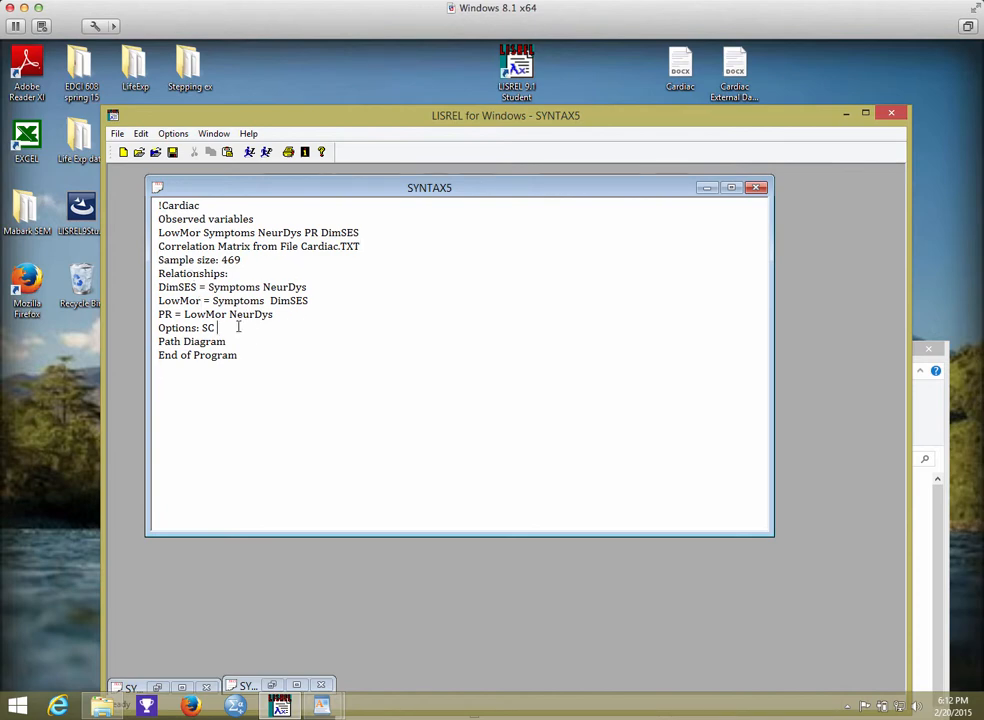
type("EF")
Run LISREL on the pasted syntax, saving it in the Cardiac folder as Cardiac import.
left_click(247, 153)
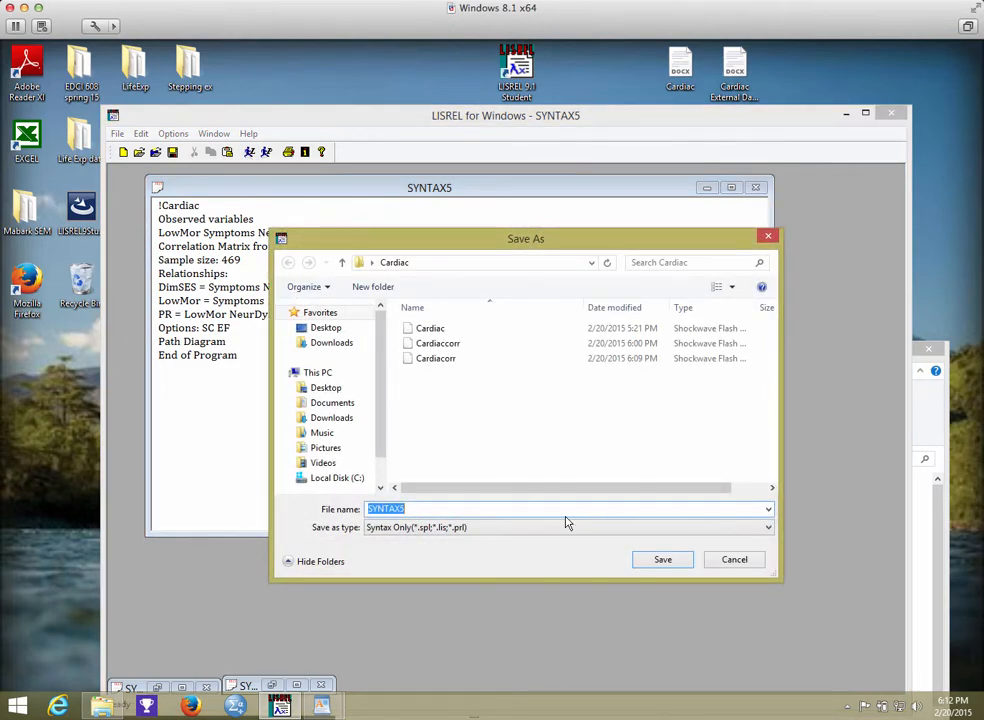
type("Car")
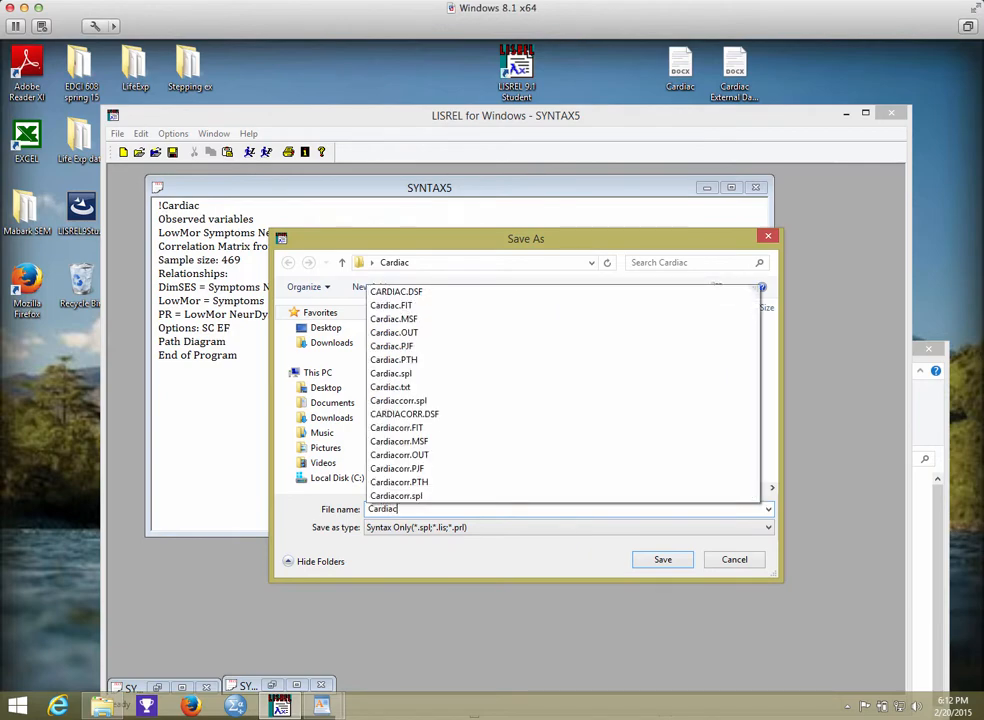
type("diac impport")
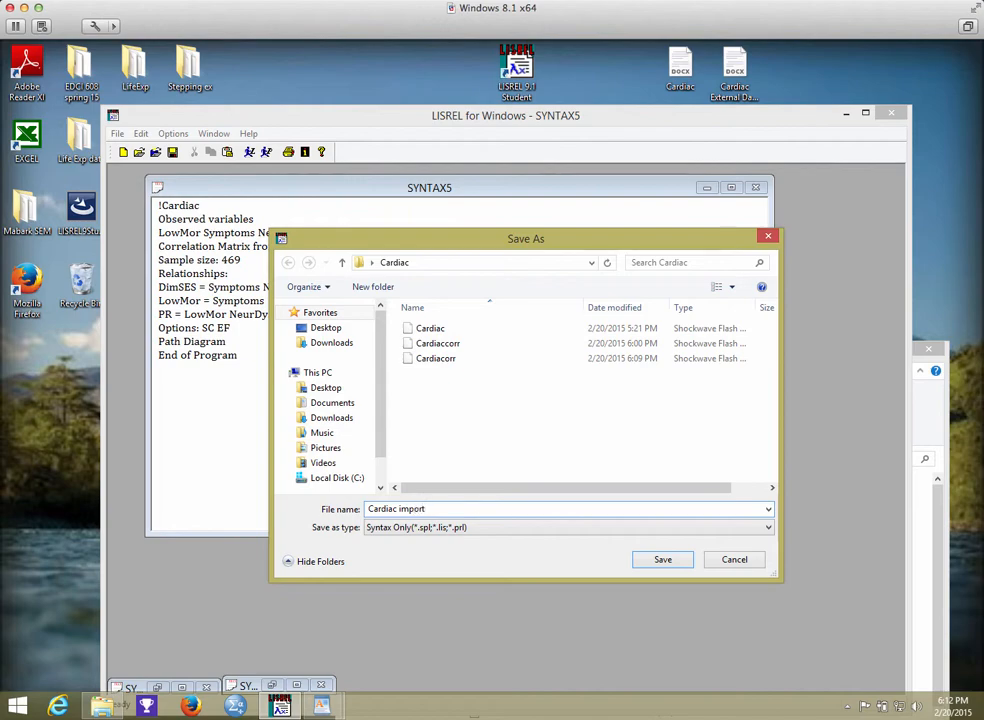
left_click(672, 561)
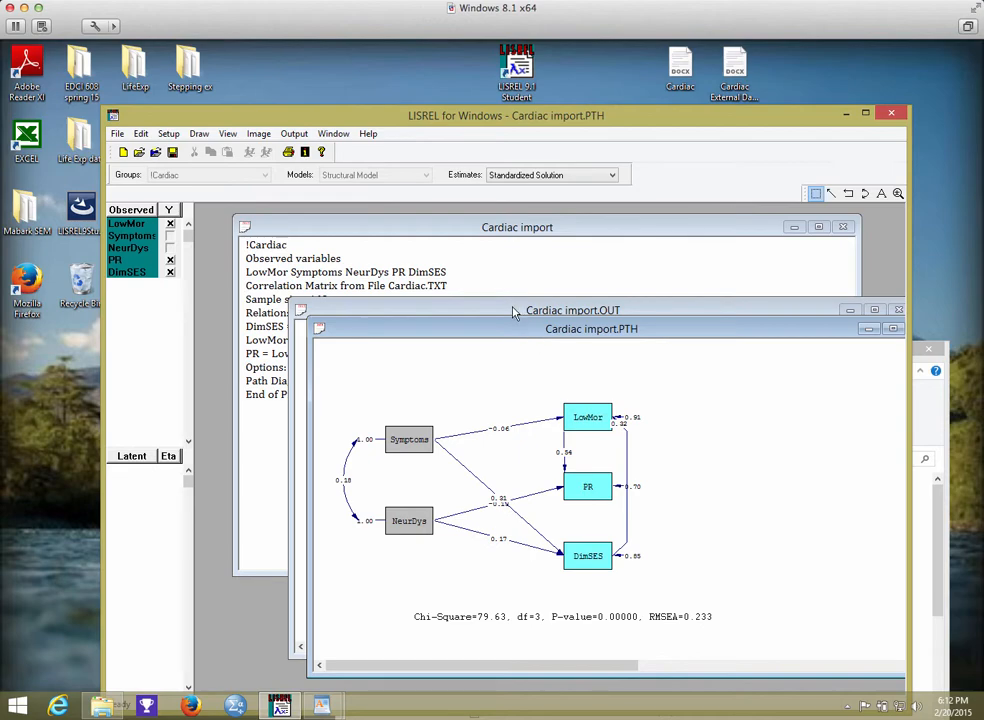
Bring the Cardiac import.OUT output in front of the path diagram and enlarge its window for reading.
left_click_drag(520, 336, 471, 258)
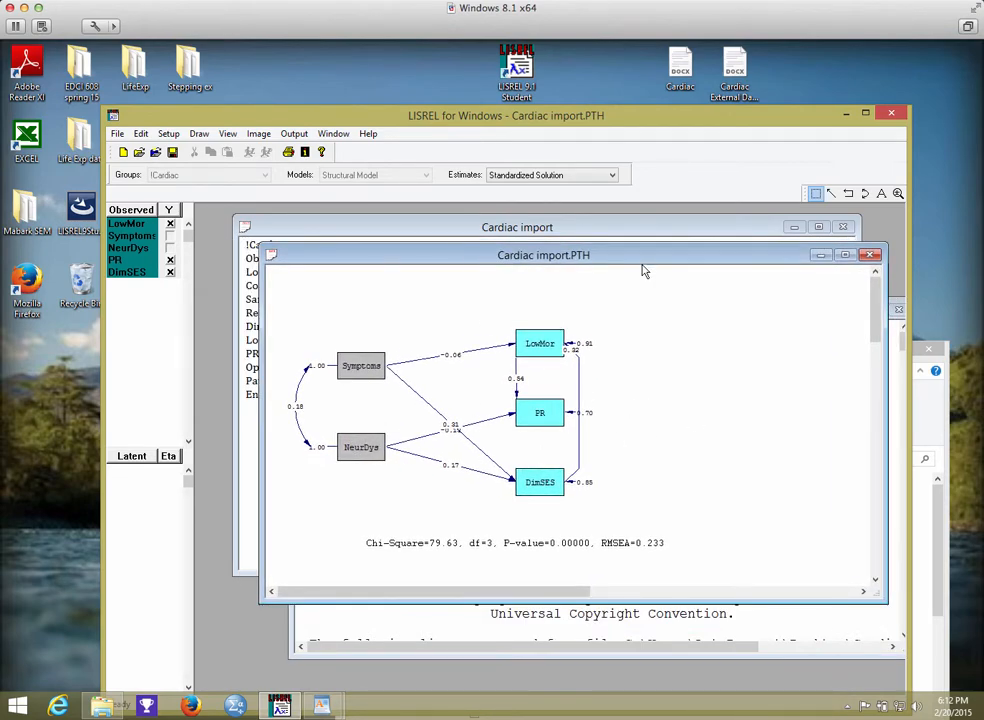
left_click_drag(637, 256, 644, 374)
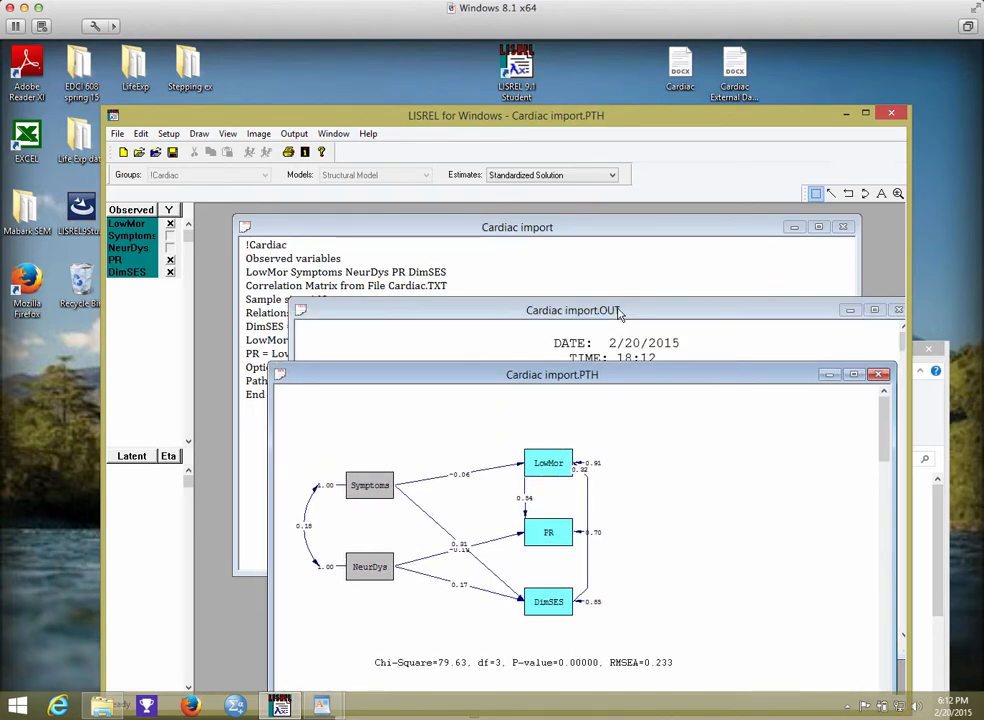
left_click_drag(618, 310, 581, 208)
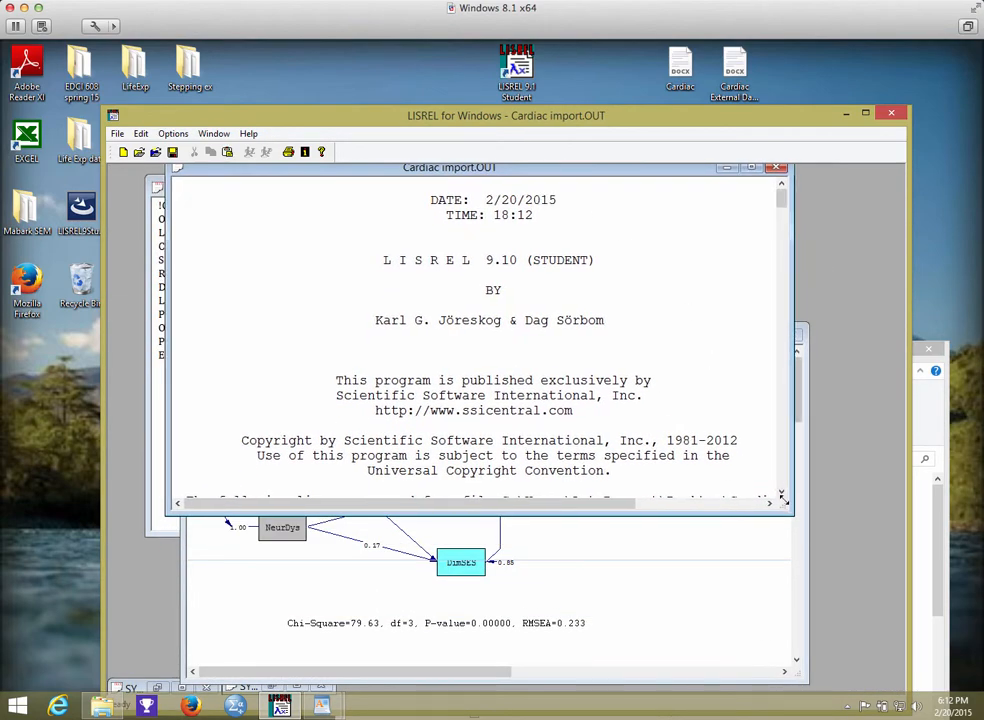
left_click_drag(790, 515, 884, 686)
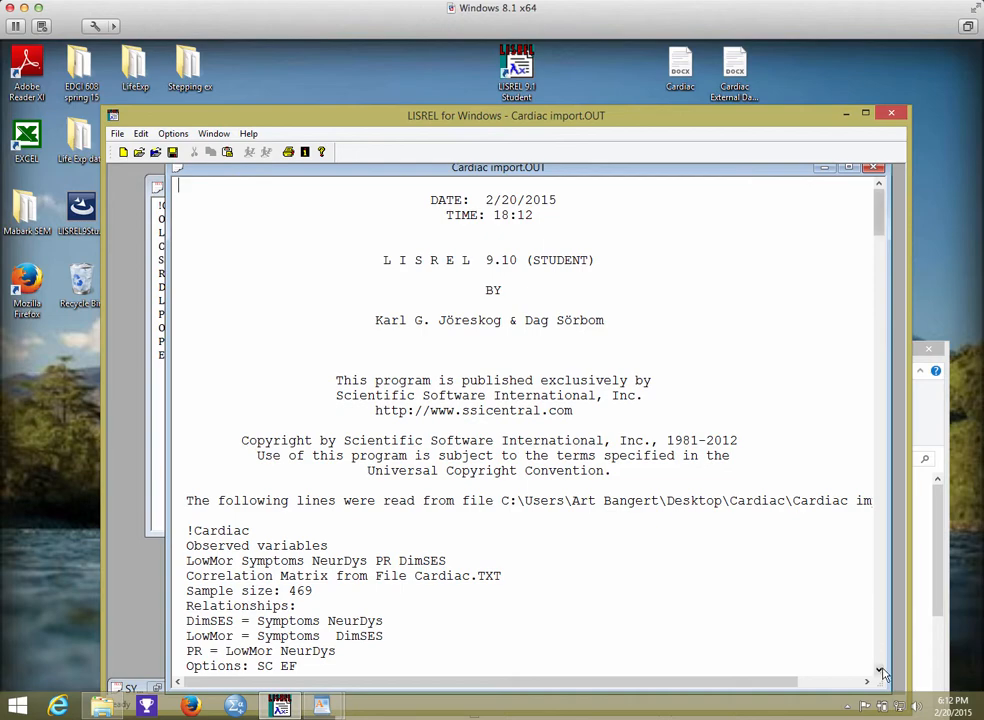
Read through the Cardiac import.OUT output down to the structural equations with their standard errors, p-values and R² values.
left_click(881, 669)
left_click(881, 669)
left_click(881, 669)
left_click(881, 669)
left_click(881, 669)
left_click(881, 669)
left_click(881, 669)
left_click(881, 669)
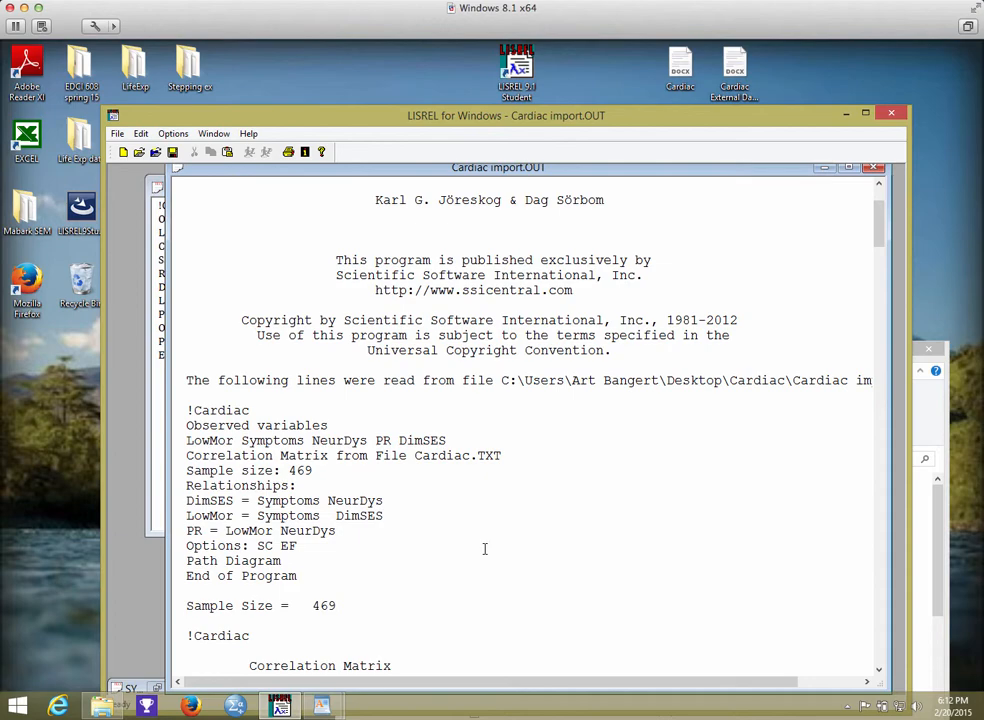
left_click(879, 669)
left_click_drag(879, 672, 879, 675)
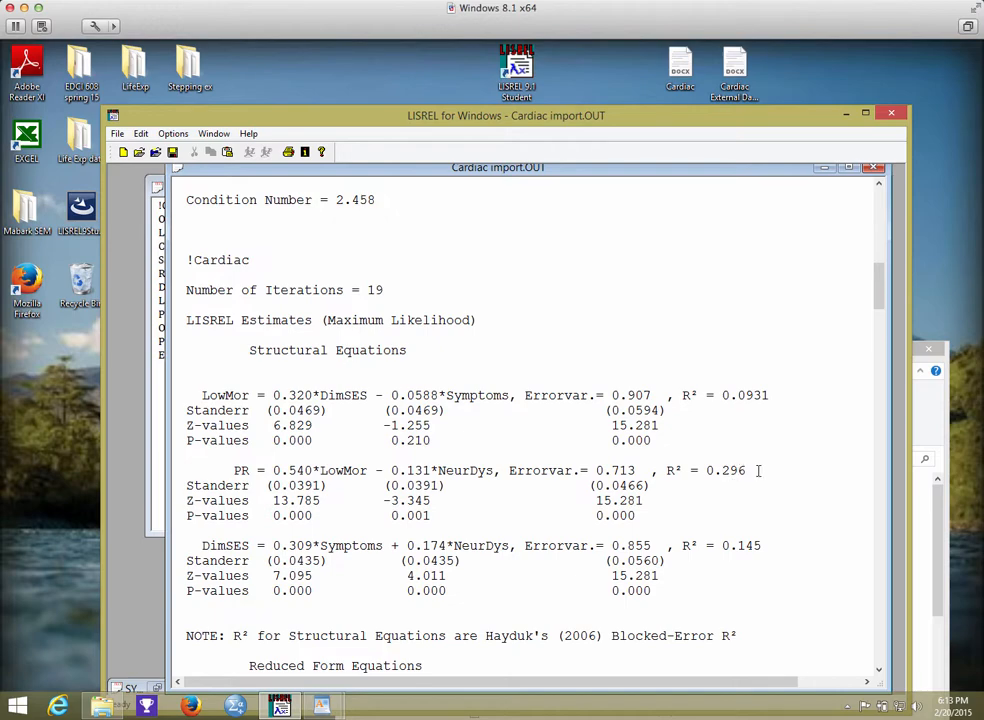
Examine the reduced form equations and the correlation matrix of the independent variables in the output.
scroll(761, 474, "down", 3)
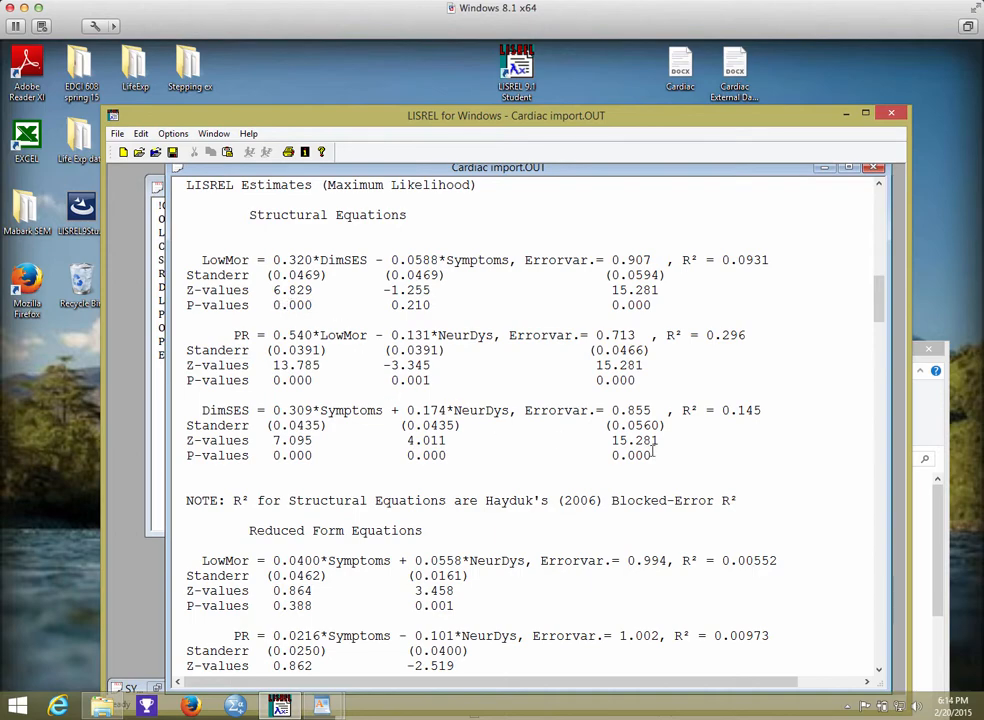
scroll(800, 473, "down", 10)
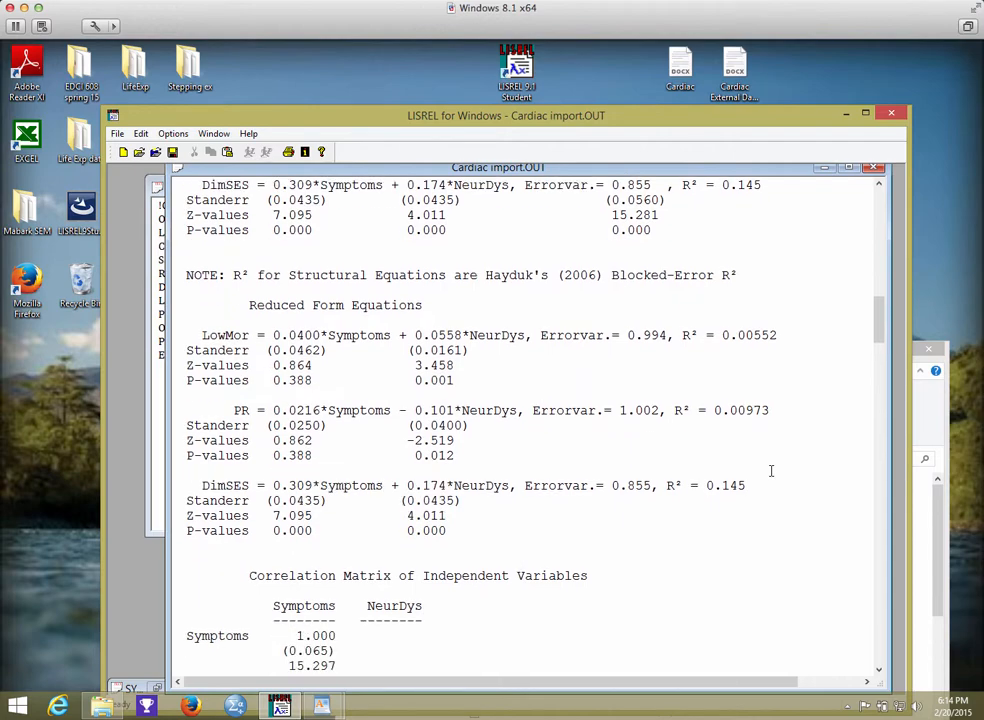
scroll(771, 471, "down", 4)
scroll(771, 470, "up", 3)
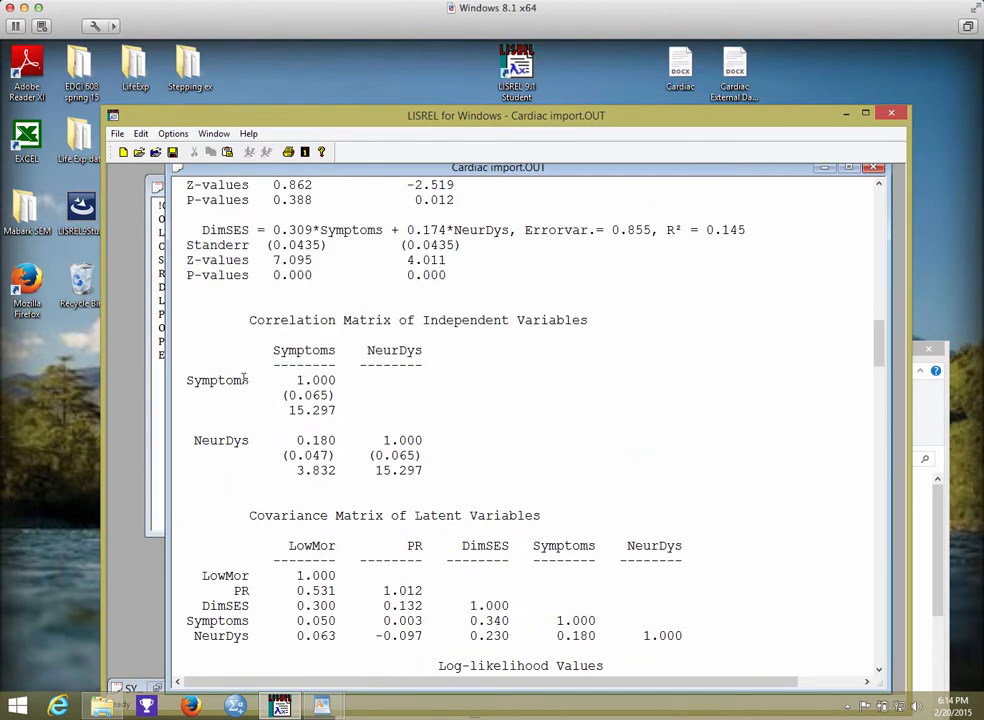
scroll(700, 395, "down", 2)
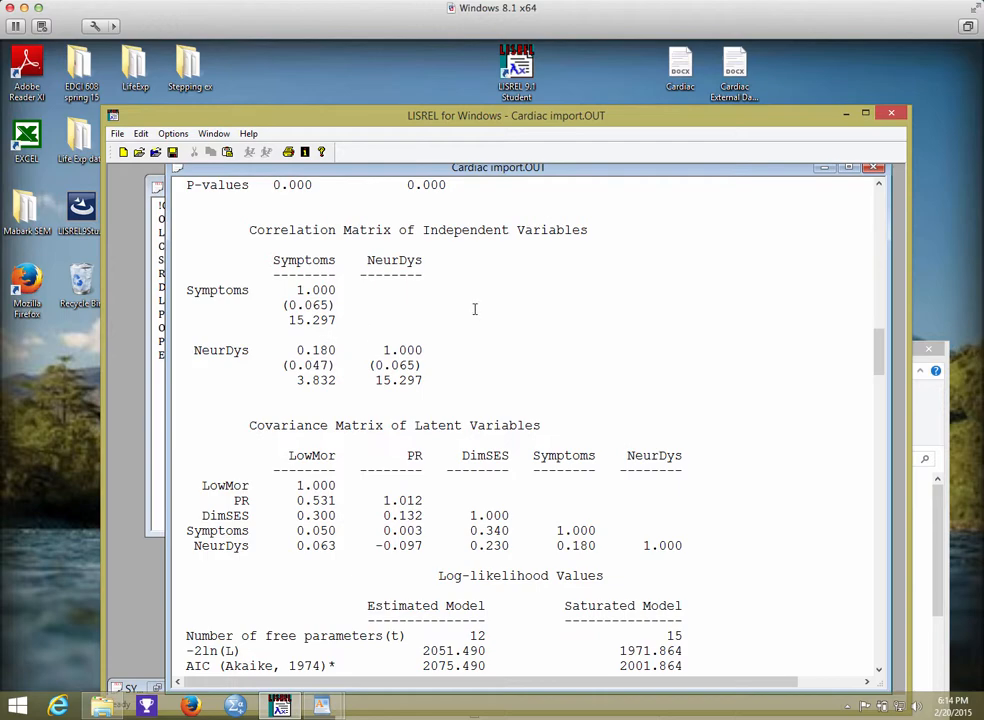
Bring the Cardiac import.PTH path diagram to the front and check the correlation between Symptoms and NeurDys.
double_click(378, 168)
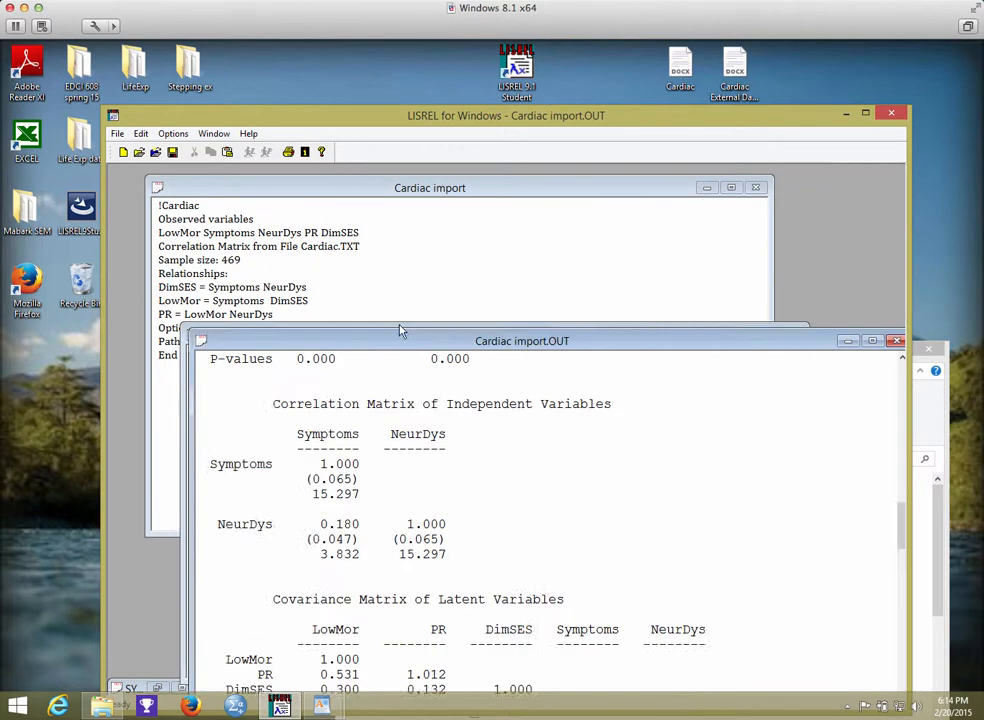
left_click_drag(400, 329, 420, 453)
left_click(391, 346)
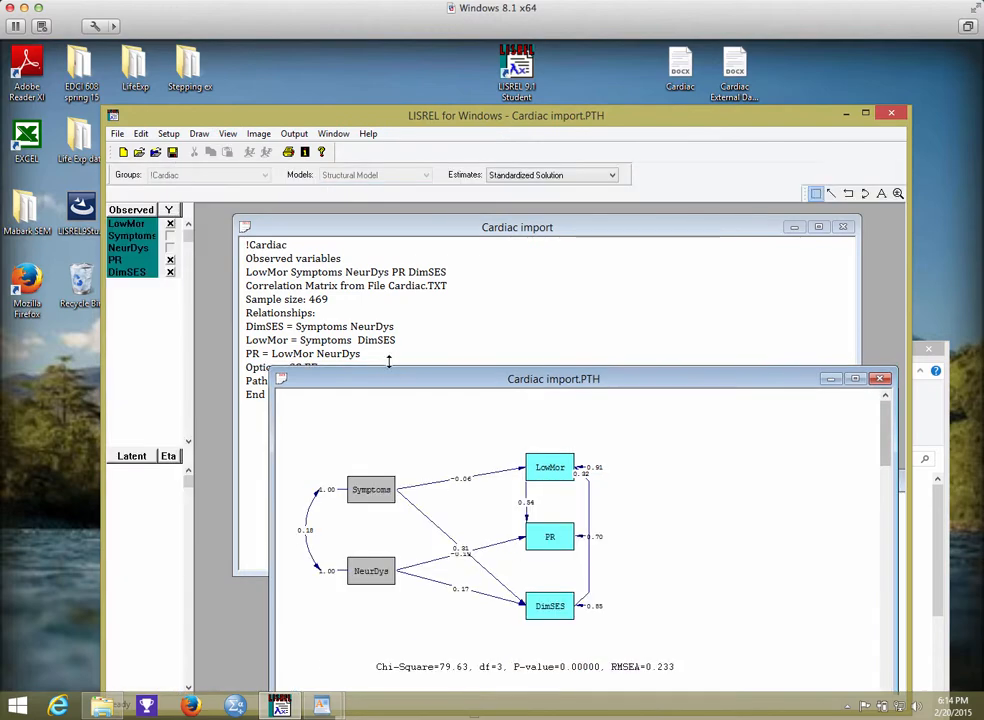
left_click(308, 524)
left_click(335, 476)
Return to the Cardiac import.OUT output and examine its log-likelihood values and goodness of fit statistics.
left_click(333, 133)
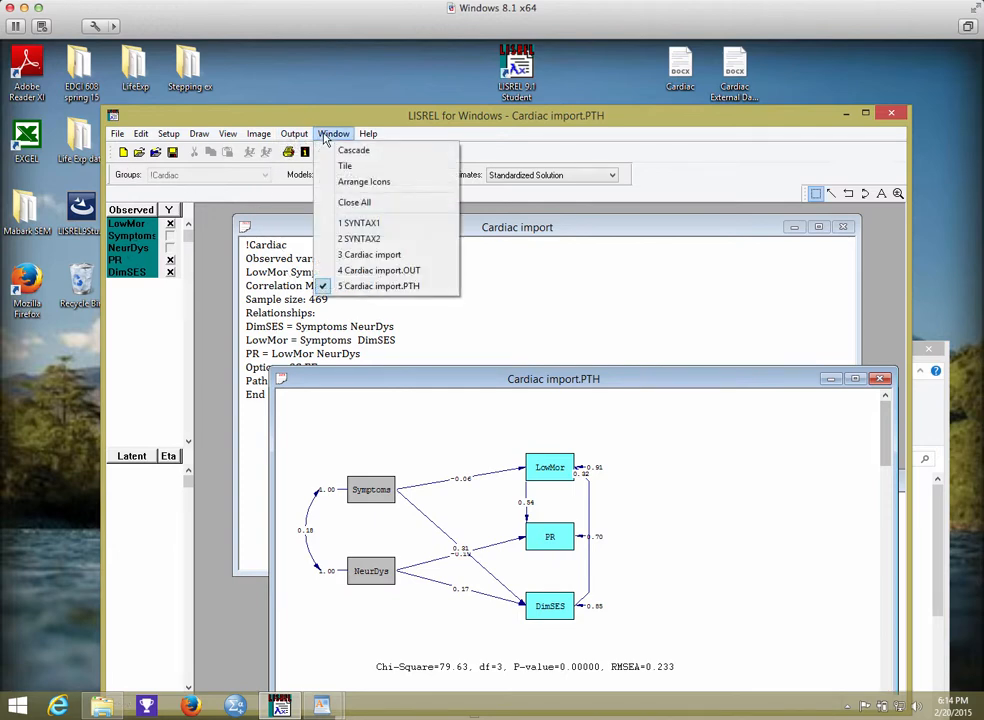
left_click(378, 271)
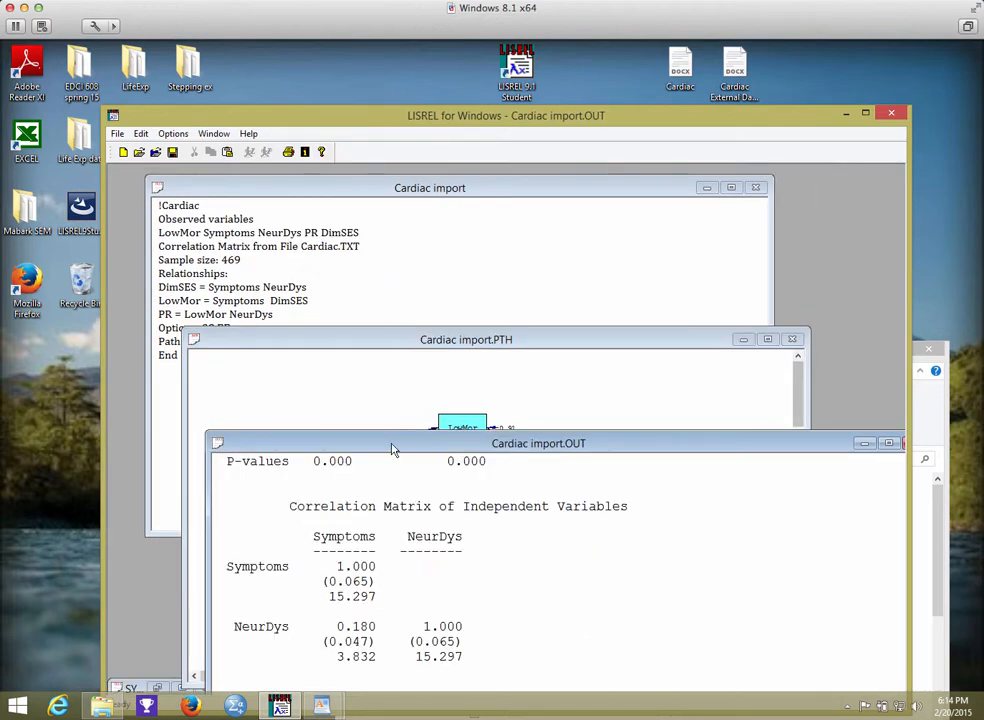
left_click_drag(393, 448, 334, 193)
left_click(496, 395)
scroll(519, 405, "down", 2)
scroll(519, 405, "down", 6)
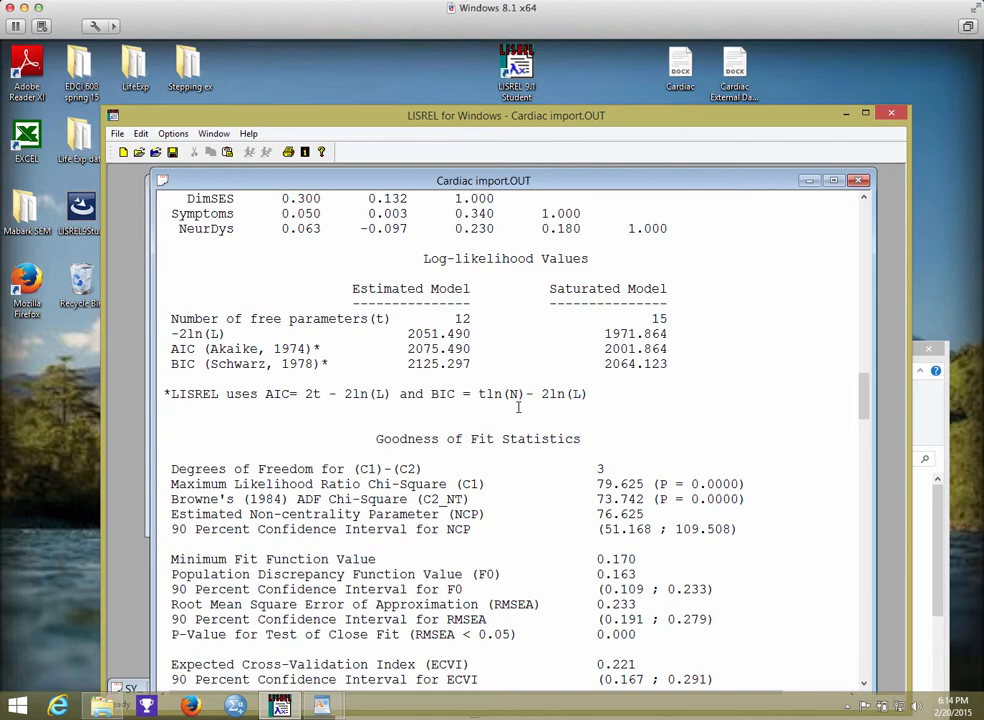
scroll(519, 407, "down", 7)
scroll(519, 407, "up", 4)
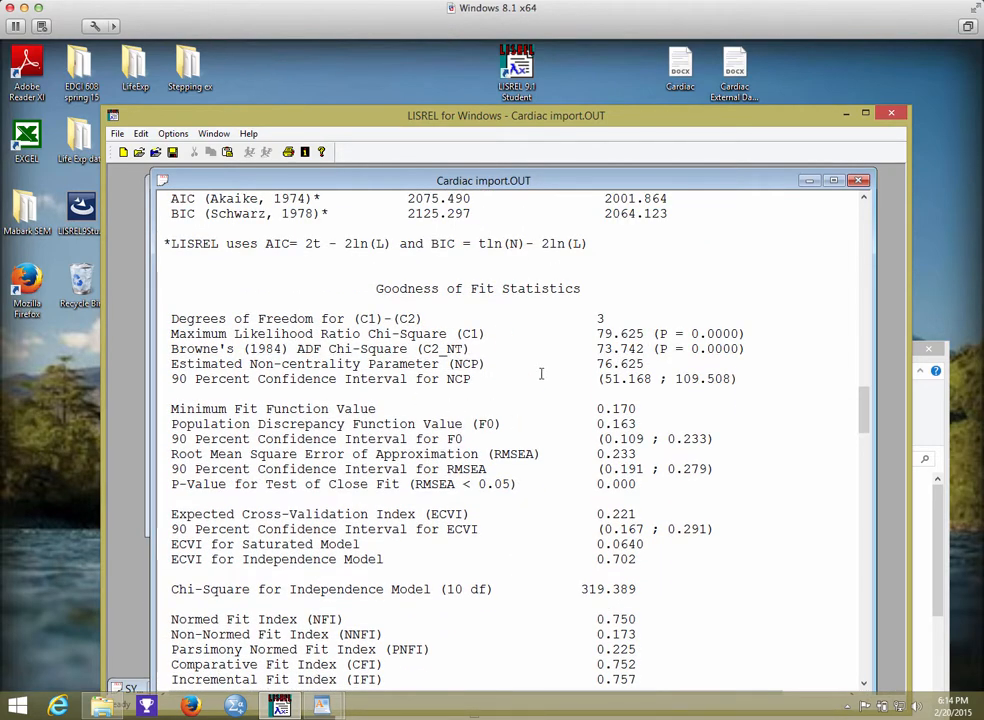
scroll(541, 374, "down", 2)
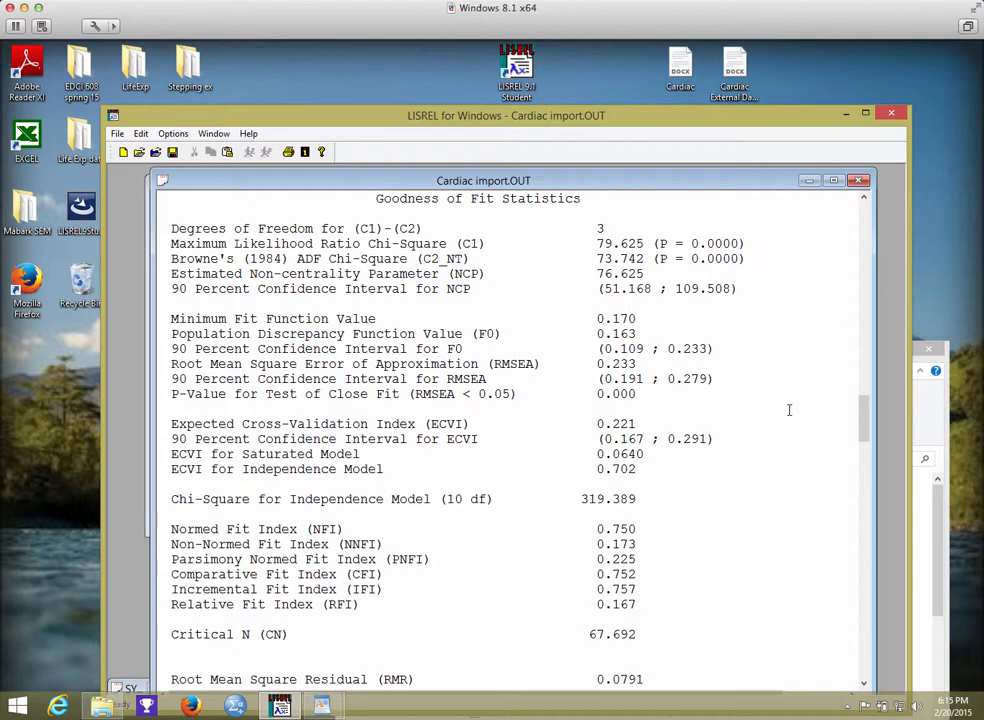
Review the modification indices and the standardized solution matrices further down the output.
scroll(758, 436, "down", 11)
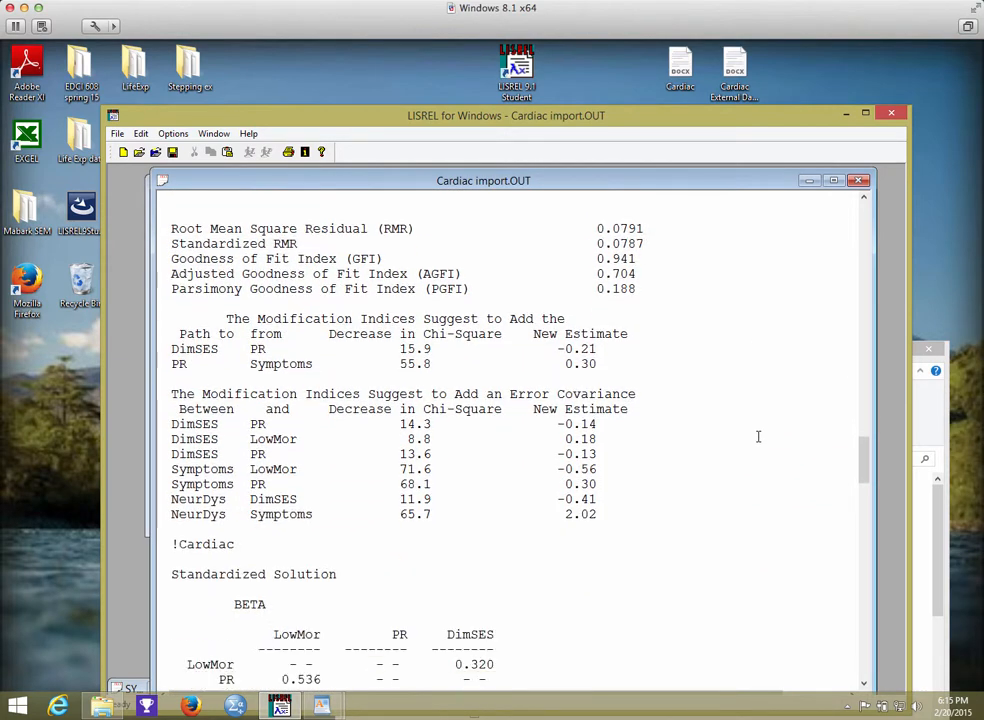
scroll(758, 436, "down", 8)
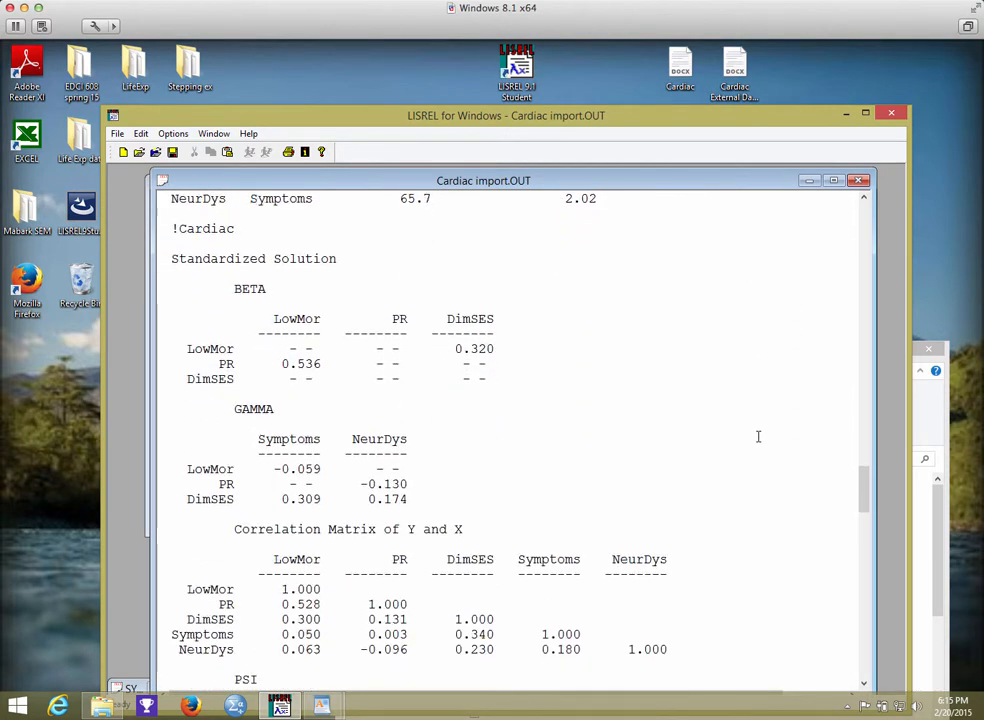
scroll(758, 437, "down", 4)
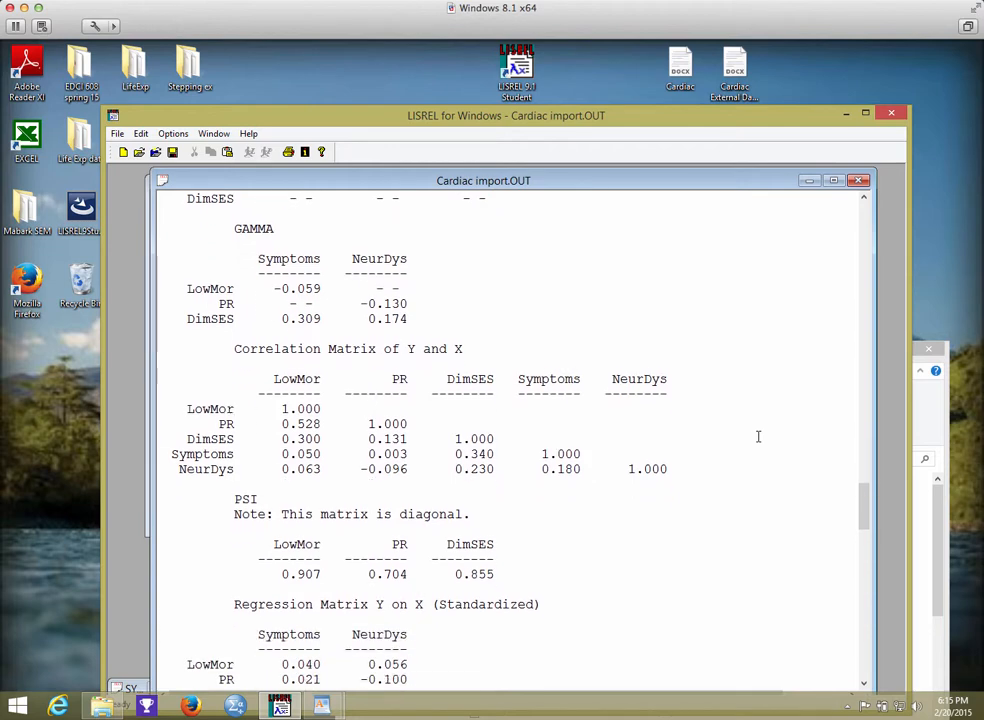
Examine the standardized solution's BETA, GAMMA and PSI matrices, the correlation matrix of Y and X, and the standardized regression matrix.
scroll(760, 438, "up", 6)
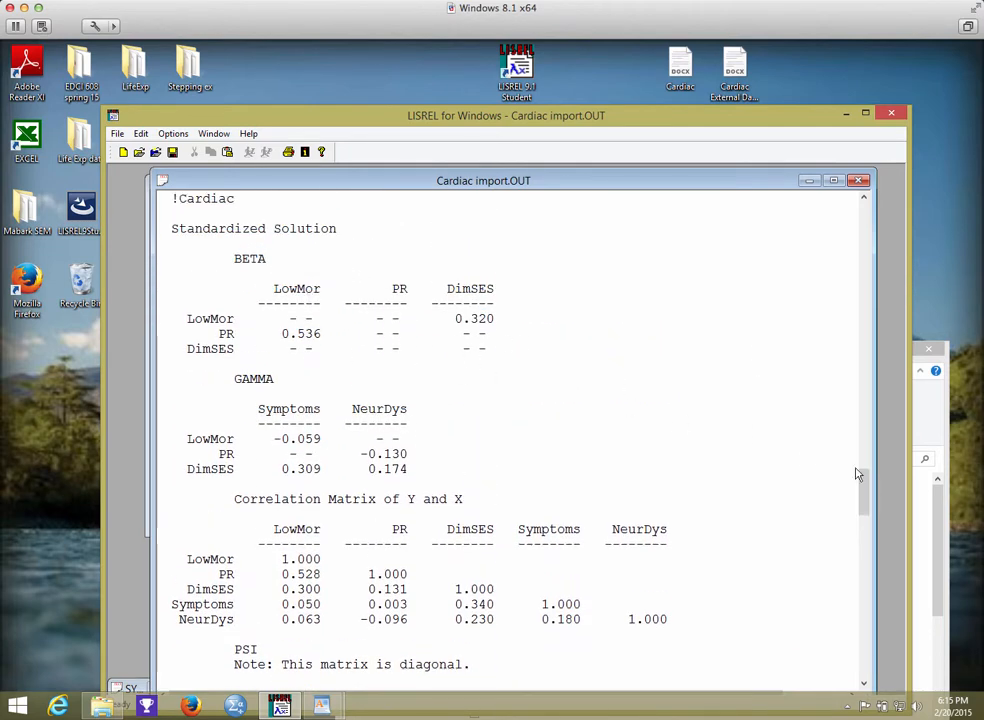
scroll(833, 483, "down", 1)
scroll(833, 483, "down", 1)
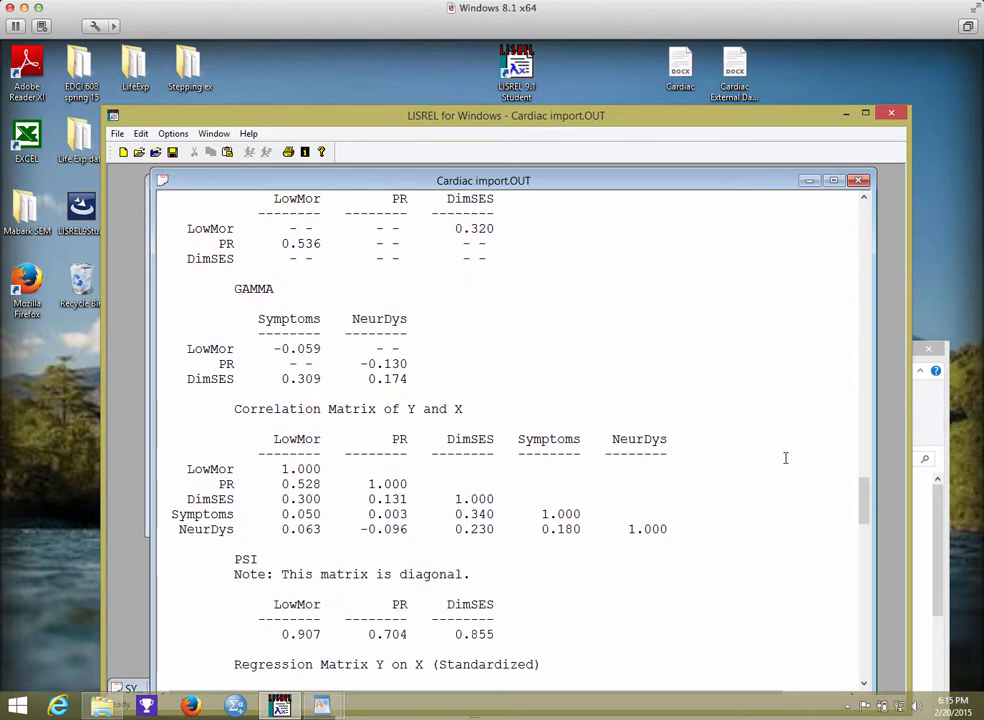
scroll(785, 457, "down", 10)
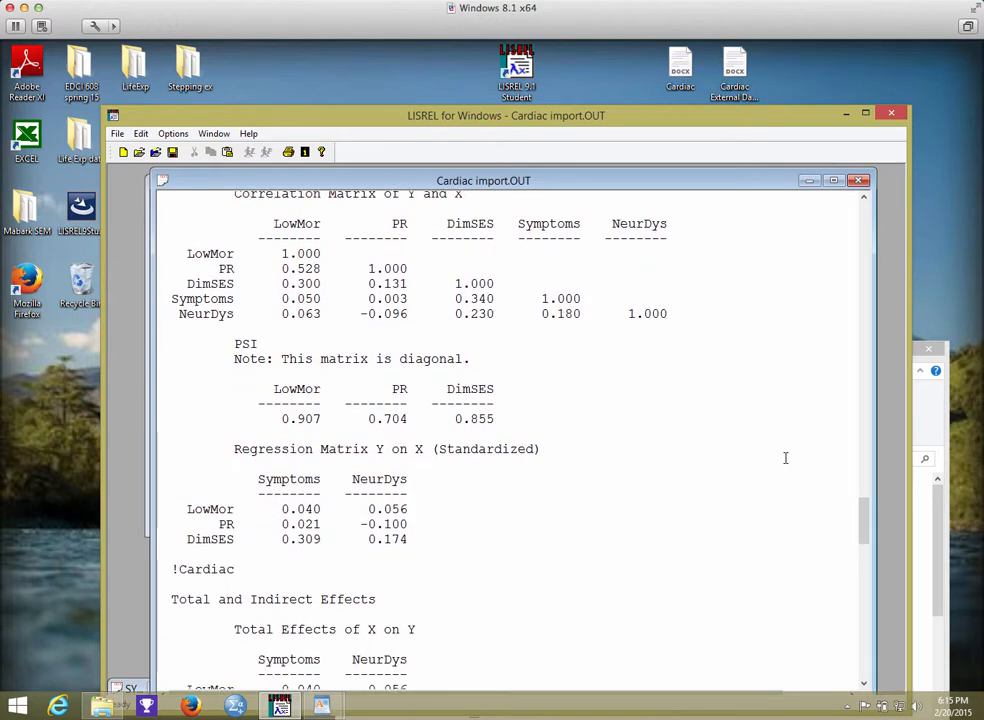
Review the total and indirect effects of X on Y and of Y on Y in the Cardiac import.OUT output.
scroll(785, 457, "down", 2)
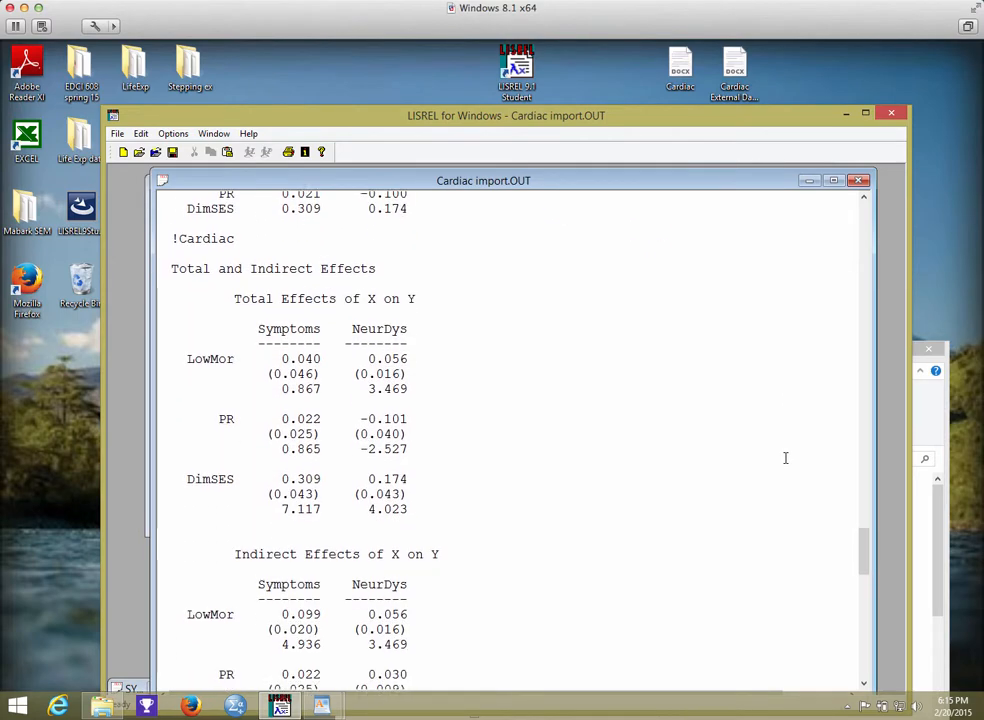
scroll(785, 457, "up", 1)
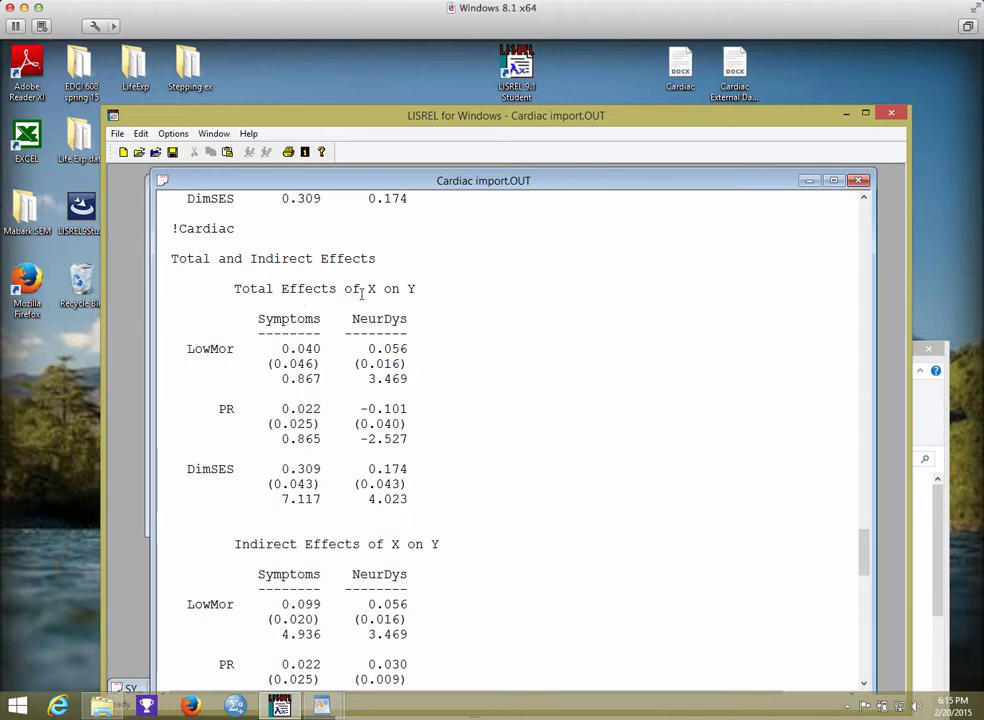
scroll(512, 340, "down", 4)
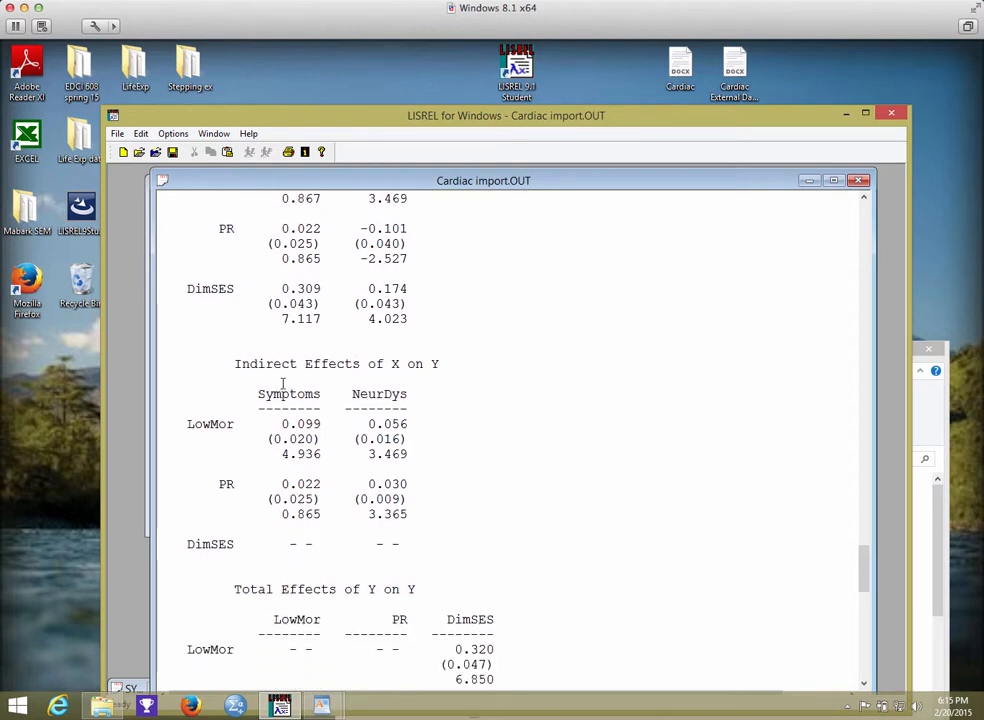
scroll(549, 365, "down", 7)
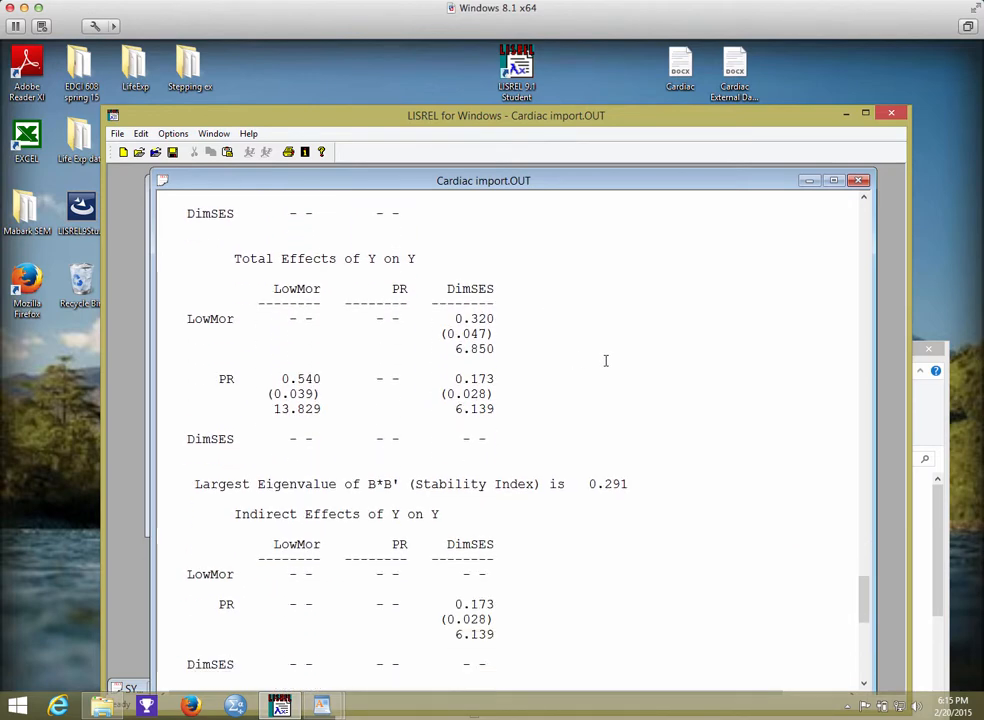
scroll(605, 360, "up", 4)
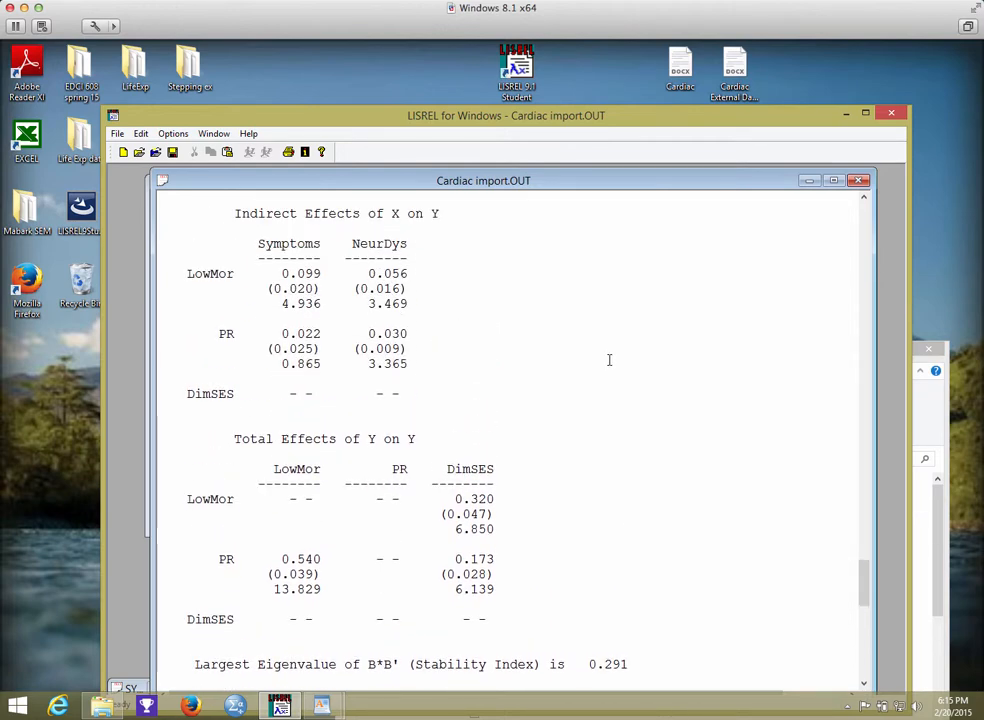
scroll(590, 392, "down", 8)
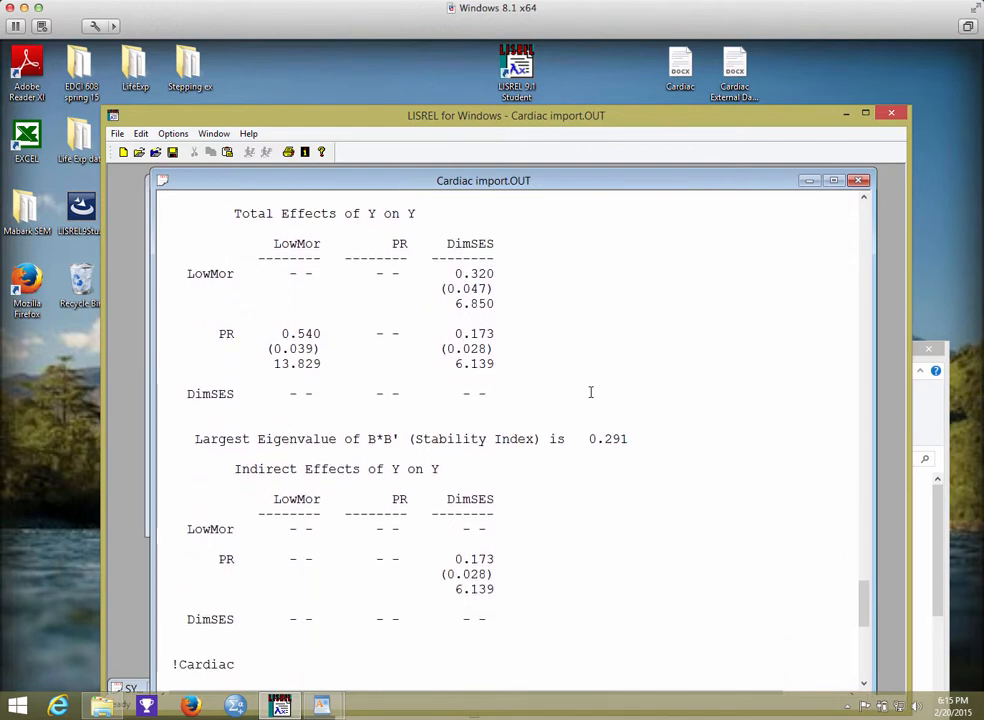
Examine the standardized total and indirect effects through to the end of the output file.
scroll(590, 392, "down", 3)
scroll(590, 392, "down", 3)
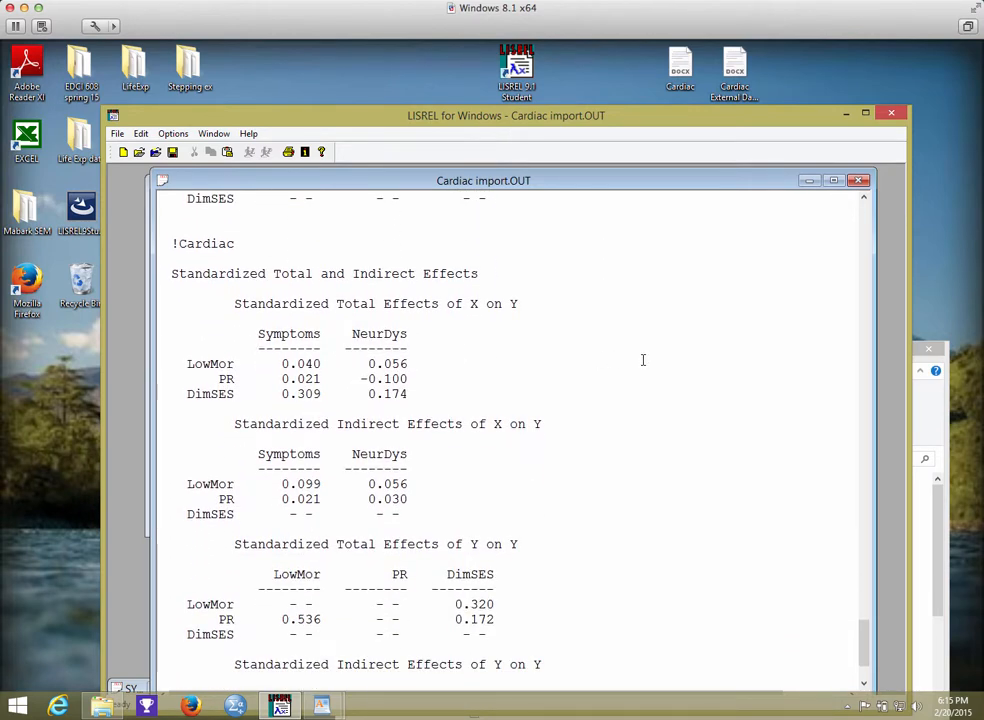
scroll(643, 359, "down", 2)
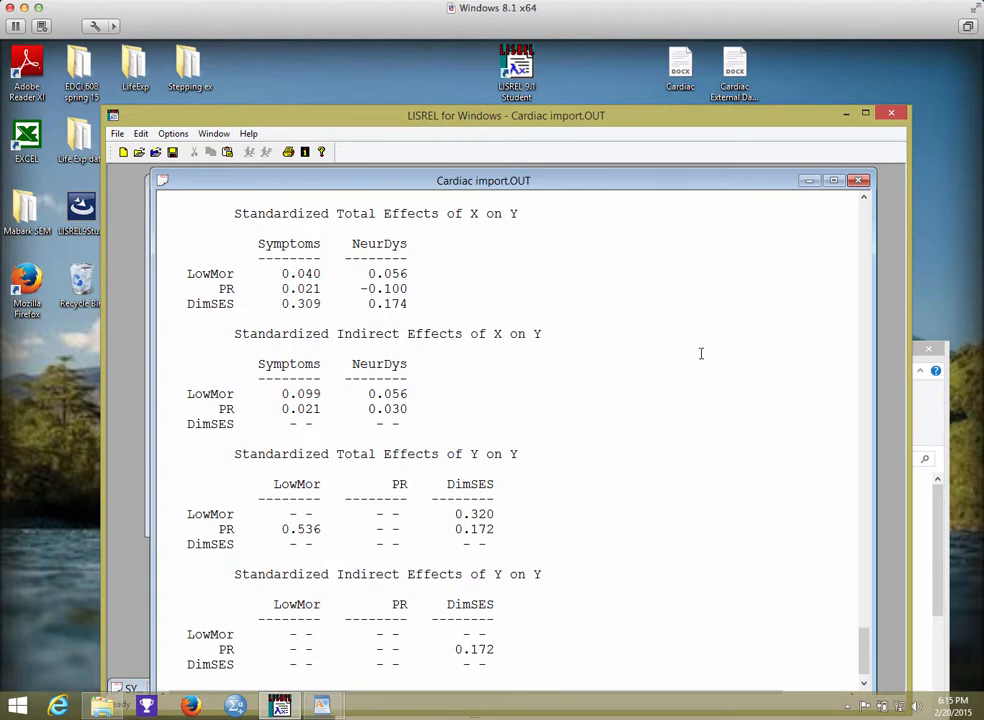
scroll(701, 353, "down", 1)
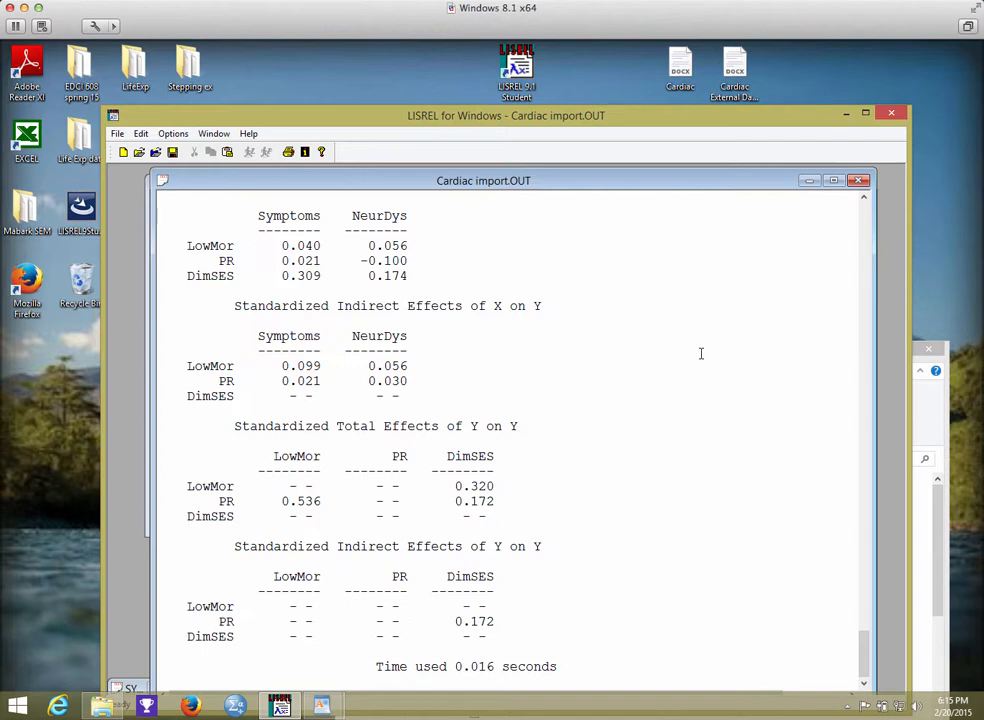
left_click(853, 4)
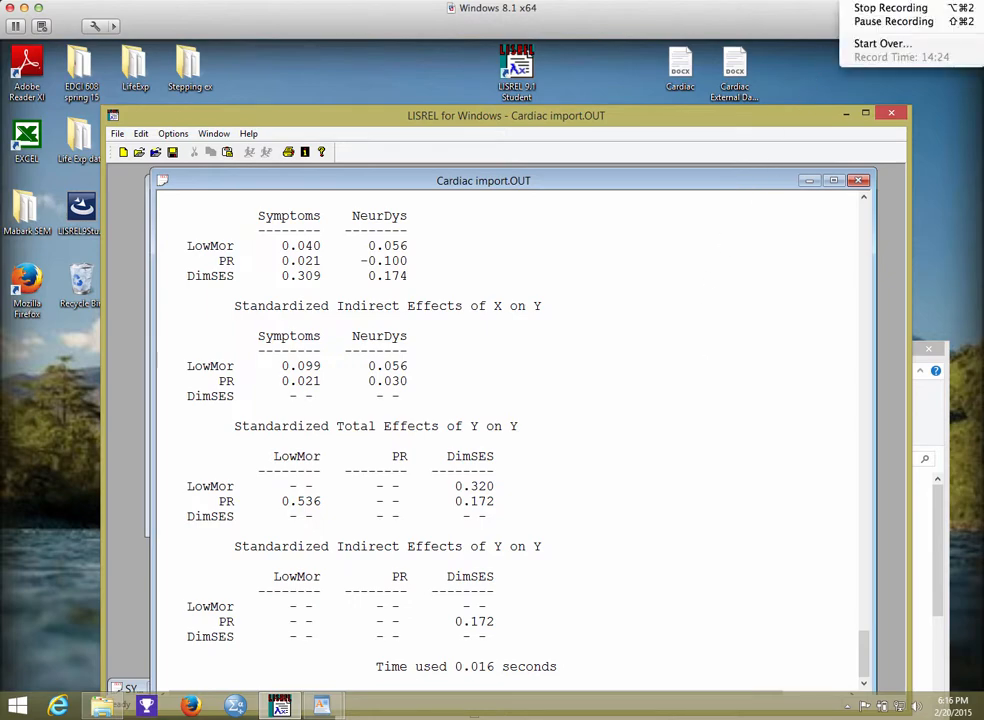